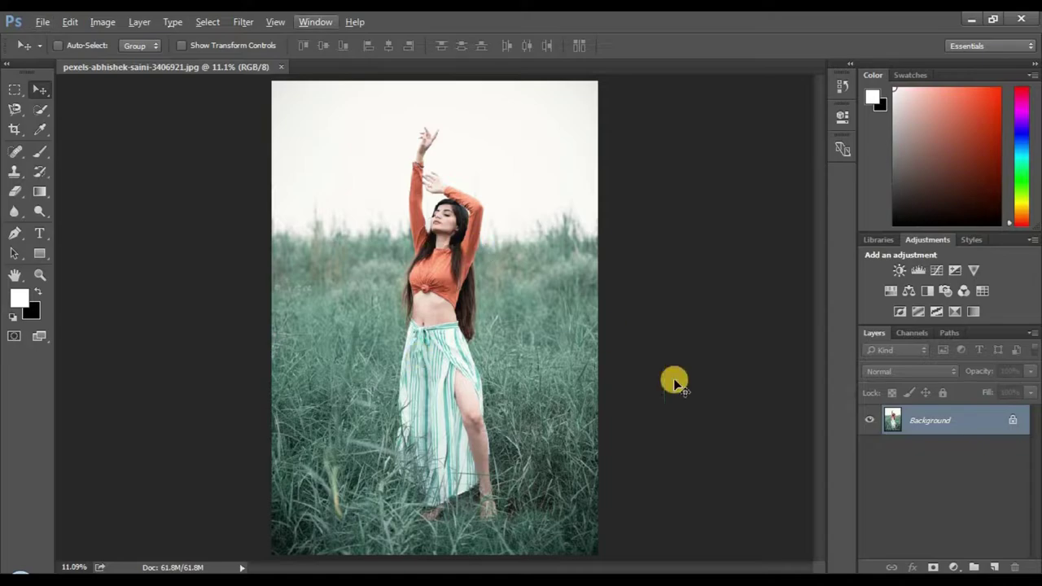
# Step: Duplicate the portrait's Background layer into a Background copy layer
pyautogui.hotkey('ctrl', 'j')
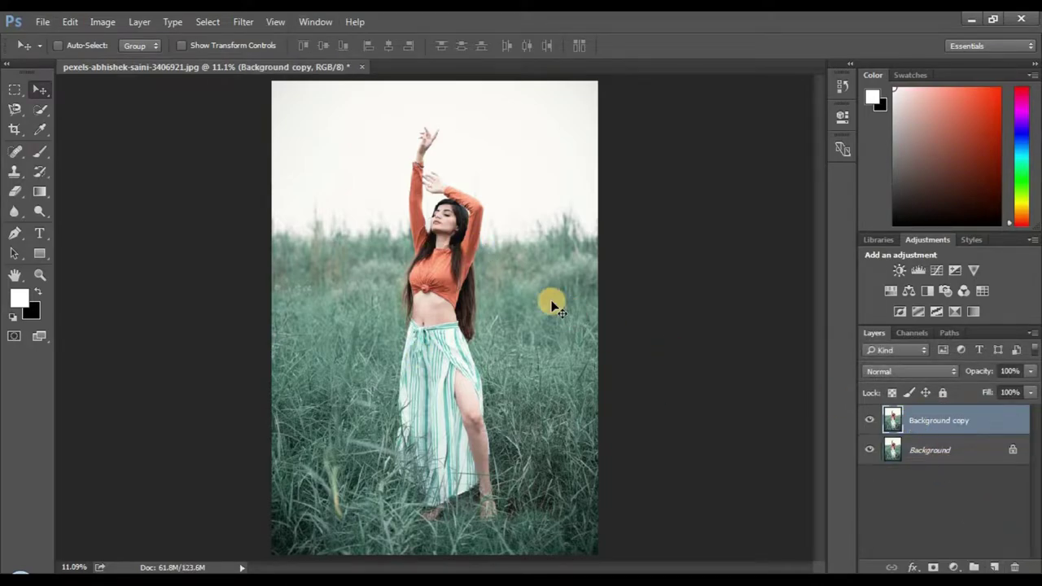
pyautogui.click(243, 22)
# Step: In full-screen Camera Raw, set Exposure -0.65, Contrast +26, Clarity +23, Temperature -8, Tint +23
pyautogui.click(252, 109)
pyautogui.click(726, 56)
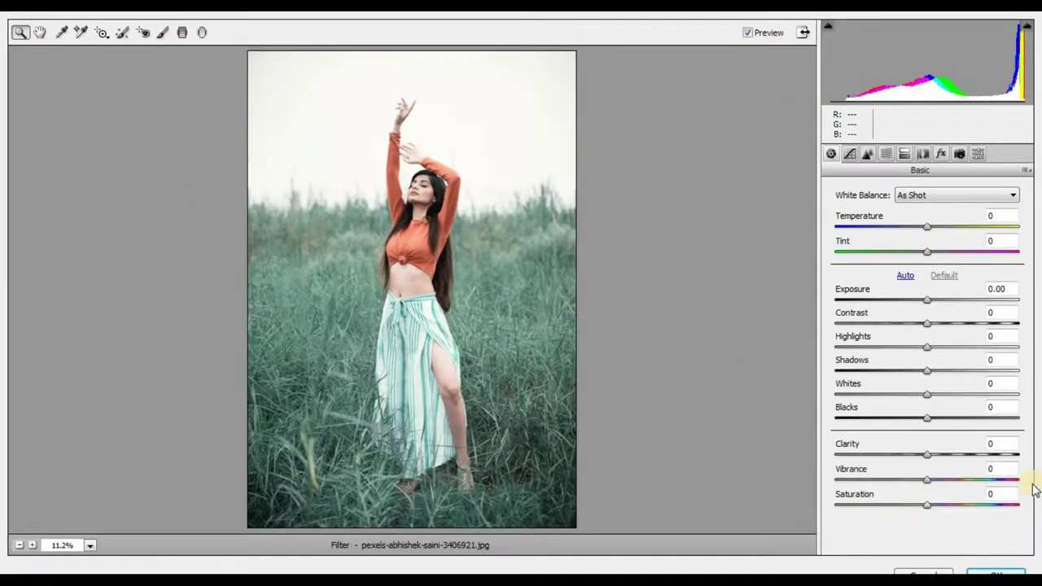
pyautogui.moveTo(926, 300)
pyautogui.mouseDown()
pyautogui.moveTo(915, 301)
pyautogui.moveTo(950, 324)
pyautogui.moveTo(955, 372)
pyautogui.moveTo(887, 395)
pyautogui.moveTo(942, 419)
pyautogui.moveTo(913, 419)
pyautogui.mouseUp()
pyautogui.moveTo(926, 454)
pyautogui.mouseDown()
pyautogui.moveTo(948, 455)
pyautogui.moveTo(953, 480)
pyautogui.moveTo(933, 506)
pyautogui.mouseUp()
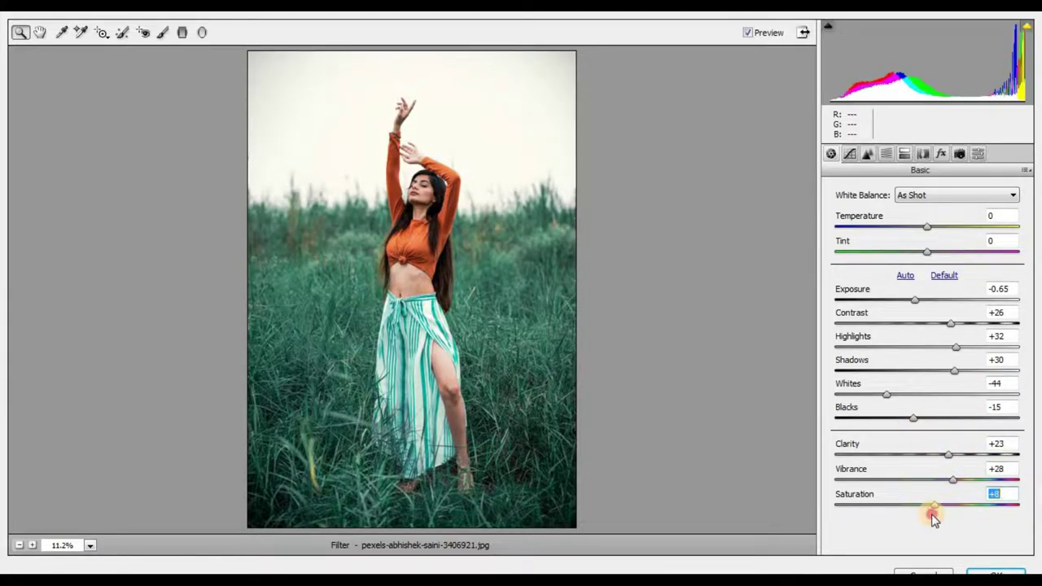
pyautogui.moveTo(926, 227)
pyautogui.mouseDown()
pyautogui.moveTo(948, 252)
pyautogui.moveTo(926, 229)
pyautogui.mouseUp()
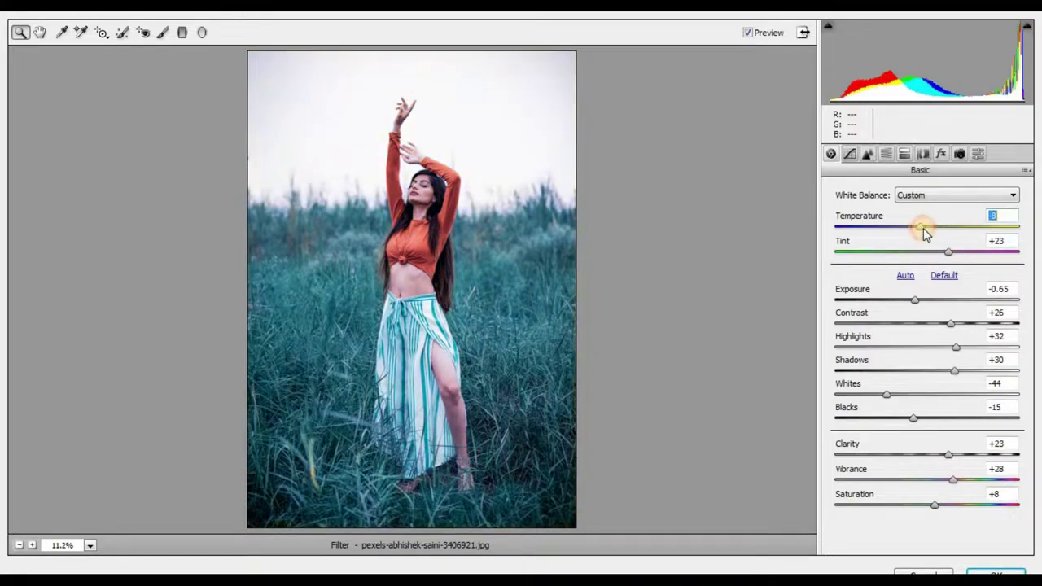
# Step: Brighten Oranges luminance and shift the Yellows, Greens and Aquas hues toward blue
pyautogui.click(885, 154)
pyautogui.click(921, 212)
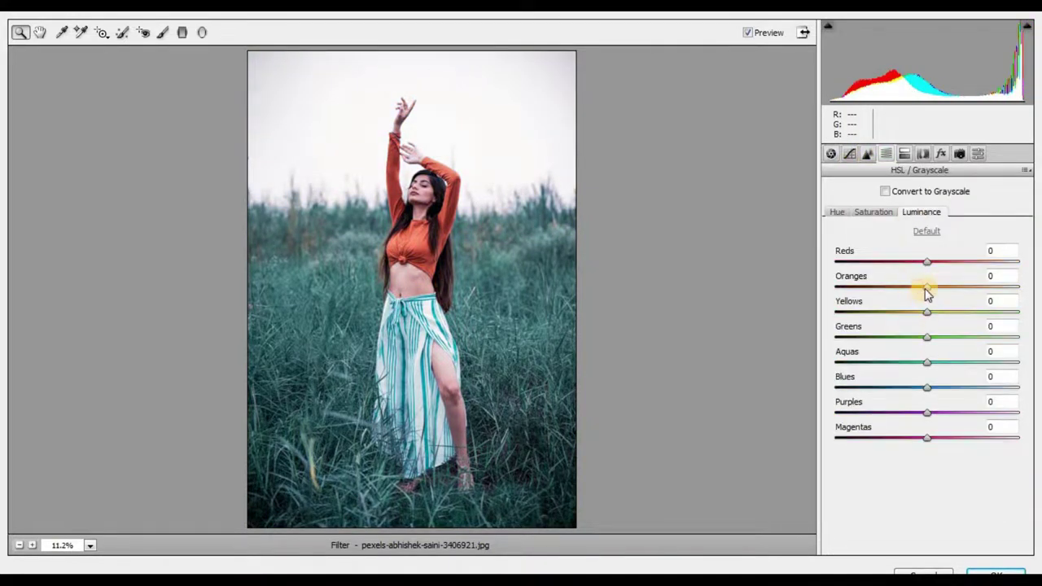
pyautogui.moveTo(927, 290); pyautogui.dragTo(939, 293)
pyautogui.click(873, 211)
pyautogui.click(836, 212)
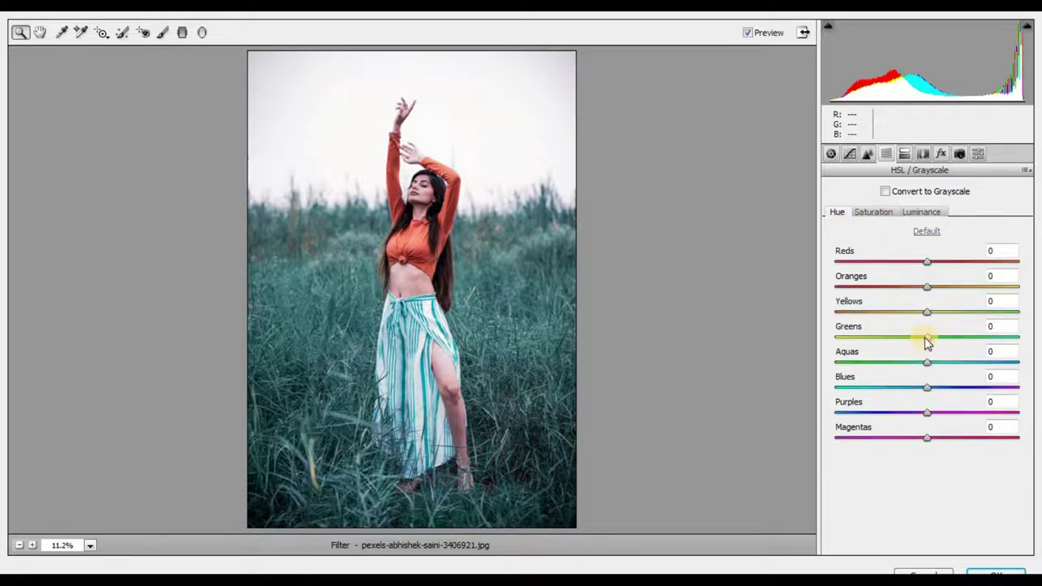
pyautogui.moveTo(926, 337); pyautogui.dragTo(867, 337)
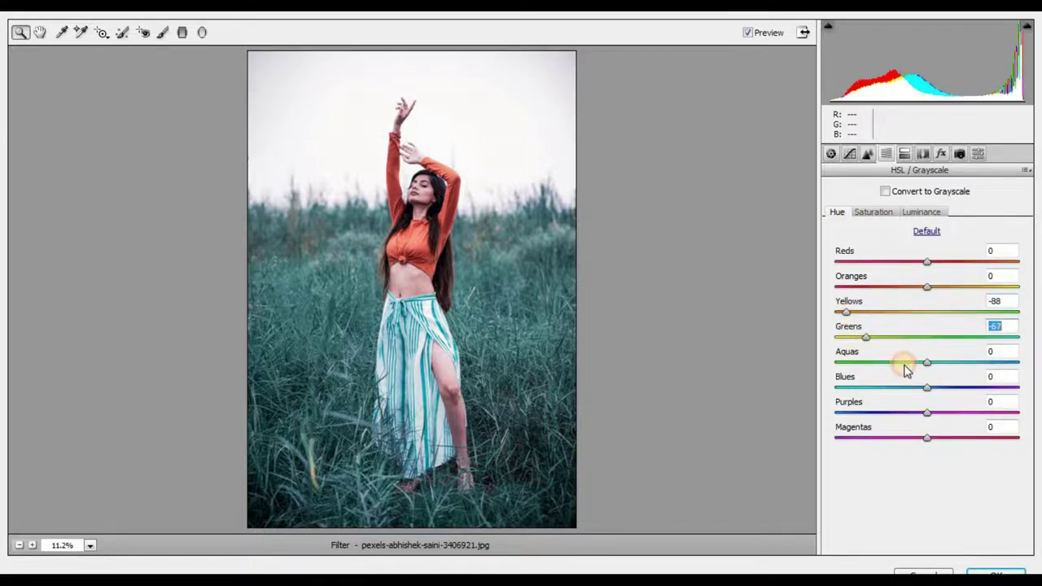
pyautogui.moveTo(926, 363)
pyautogui.mouseDown()
pyautogui.moveTo(838, 358)
pyautogui.moveTo(1004, 369)
pyautogui.mouseUp()
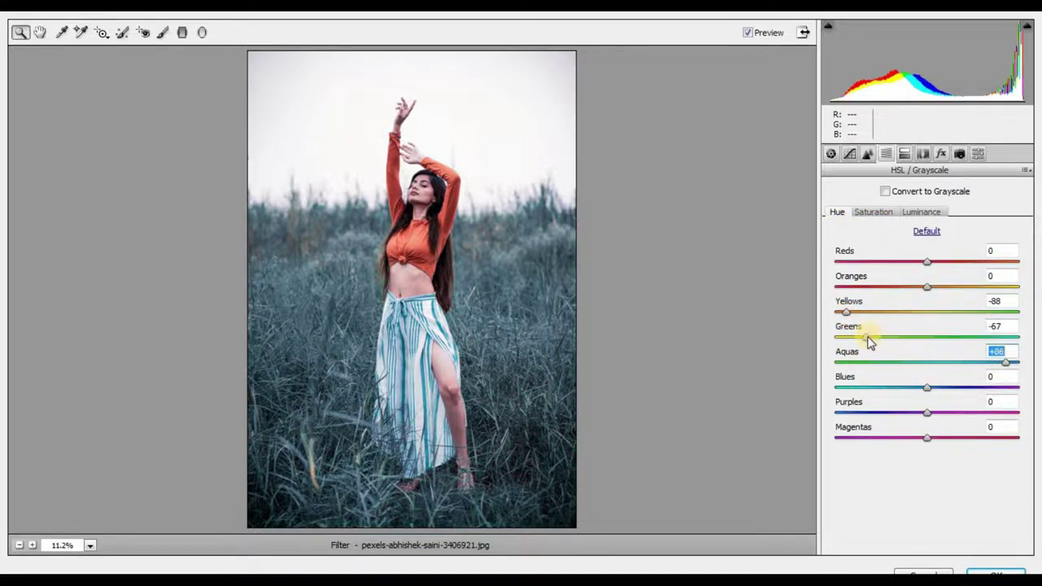
pyautogui.moveTo(866, 337); pyautogui.dragTo(923, 337)
pyautogui.moveTo(846, 312); pyautogui.dragTo(952, 312)
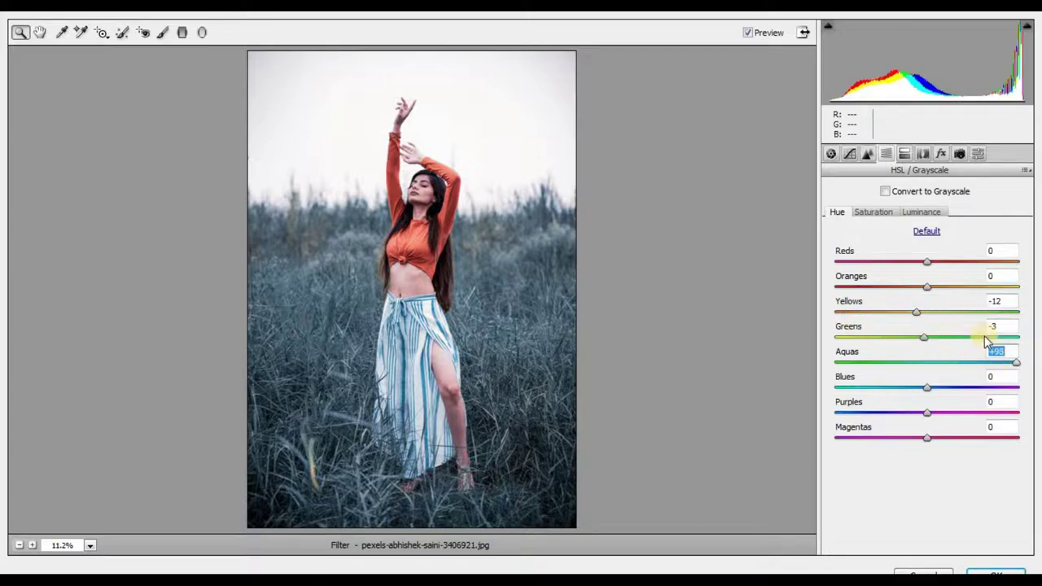
# Step: Boost Aquas and Blues saturation, darken Aquas luminance, and lower tone-curve Highlights and Lights
pyautogui.click(872, 212)
pyautogui.moveTo(926, 362)
pyautogui.mouseDown()
pyautogui.moveTo(971, 362)
pyautogui.moveTo(884, 359)
pyautogui.moveTo(958, 366)
pyautogui.moveTo(898, 388)
pyautogui.moveTo(959, 389)
pyautogui.moveTo(963, 412)
pyautogui.moveTo(1009, 411)
pyautogui.mouseUp()
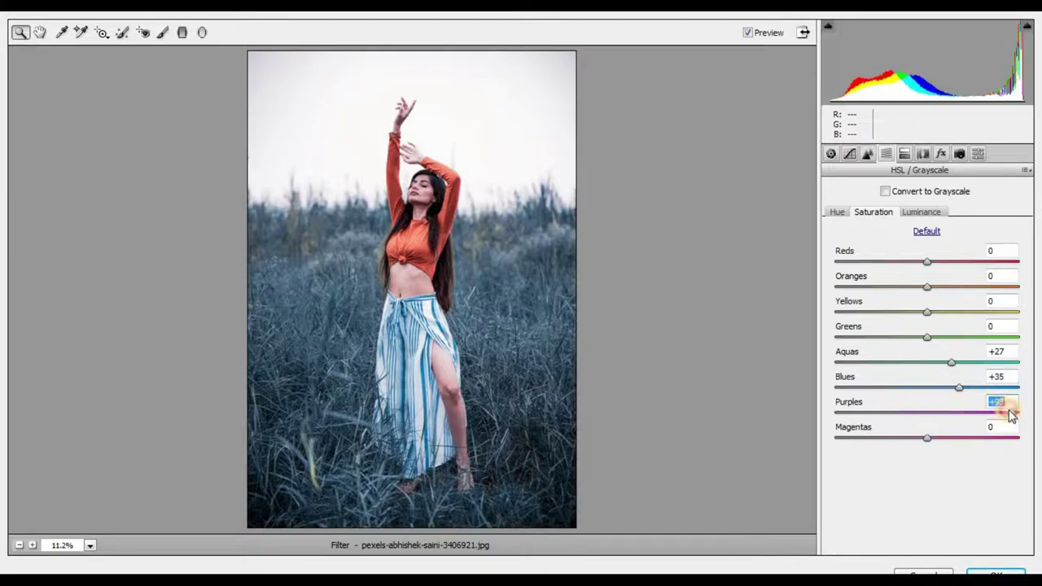
pyautogui.click(921, 212)
pyautogui.moveTo(956, 391)
pyautogui.mouseDown()
pyautogui.moveTo(890, 388)
pyautogui.moveTo(983, 367)
pyautogui.moveTo(894, 371)
pyautogui.mouseUp()
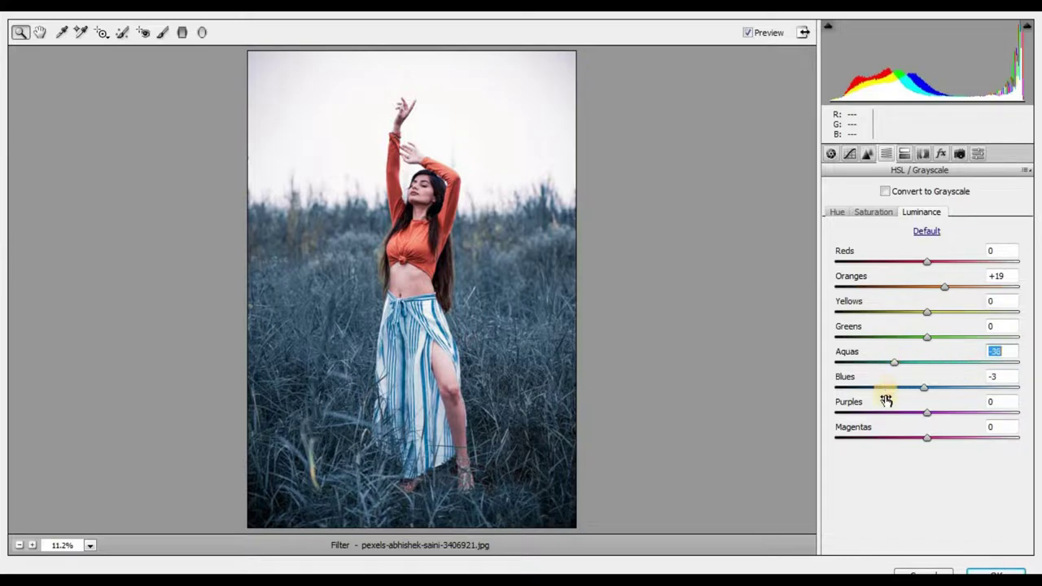
pyautogui.click(849, 153)
pyautogui.moveTo(911, 435)
pyautogui.mouseDown()
pyautogui.moveTo(953, 427)
pyautogui.moveTo(921, 429)
pyautogui.moveTo(904, 460)
pyautogui.moveTo(942, 500)
pyautogui.moveTo(912, 506)
pyautogui.moveTo(940, 503)
pyautogui.mouseUp()
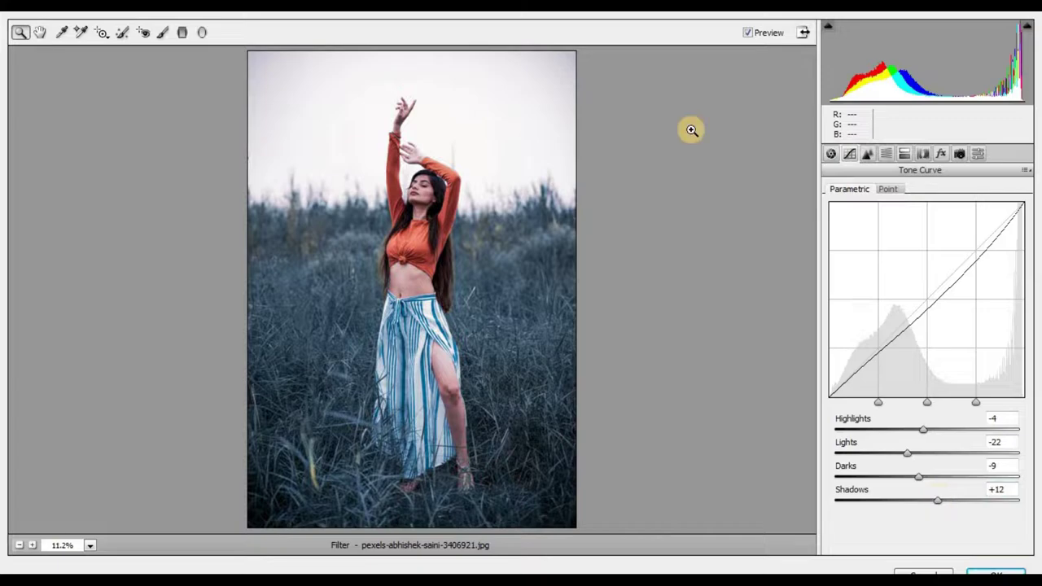
# Step: Leave the tone curve at Highlights -4, Lights -22, Darks -9, Shadows +12 and move on
pyautogui.click(923, 153)
# Step: Set post-crop vignetting to Amount -29, Midpoint 4, Roundness -33, Feather 86, Highlights 3
pyautogui.click(941, 154)
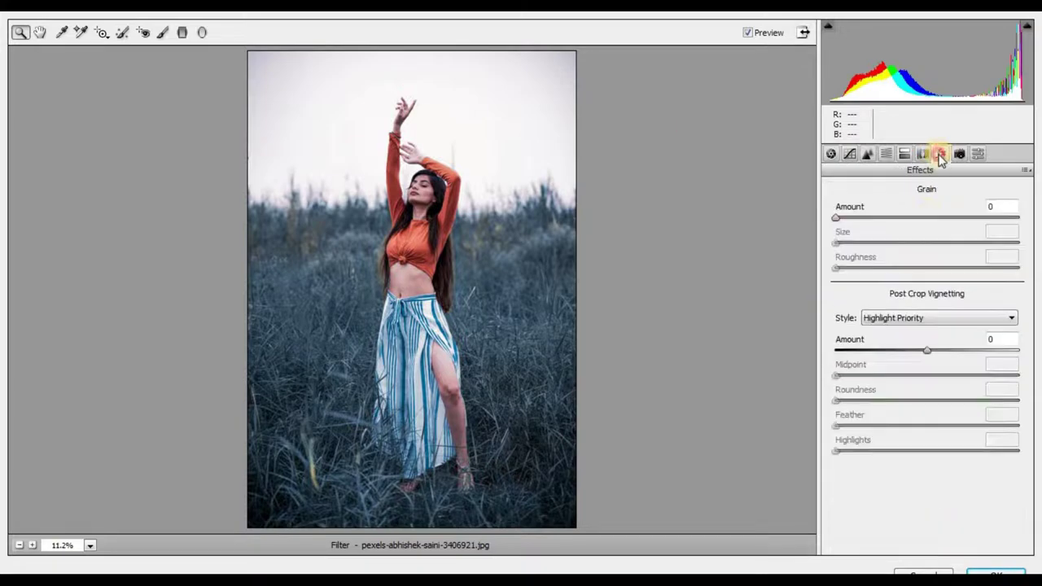
pyautogui.moveTo(928, 357); pyautogui.dragTo(849, 350)
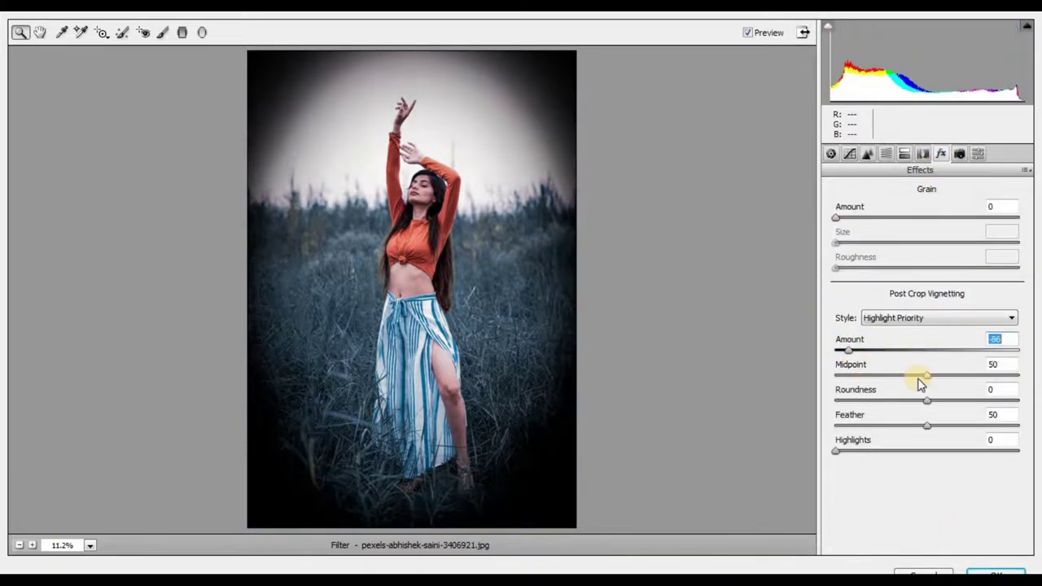
pyautogui.moveTo(925, 376); pyautogui.dragTo(843, 376)
pyautogui.moveTo(926, 401)
pyautogui.mouseDown()
pyautogui.moveTo(897, 402)
pyautogui.moveTo(992, 425)
pyautogui.mouseUp()
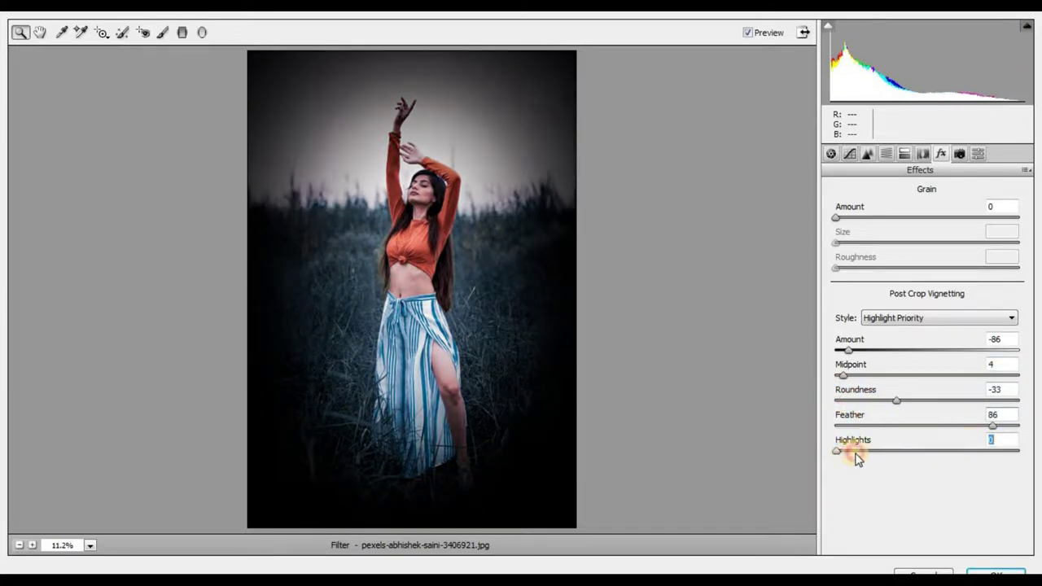
pyautogui.moveTo(836, 450)
pyautogui.mouseDown()
pyautogui.moveTo(851, 456)
pyautogui.moveTo(841, 453)
pyautogui.mouseUp()
pyautogui.moveTo(849, 350); pyautogui.dragTo(915, 352)
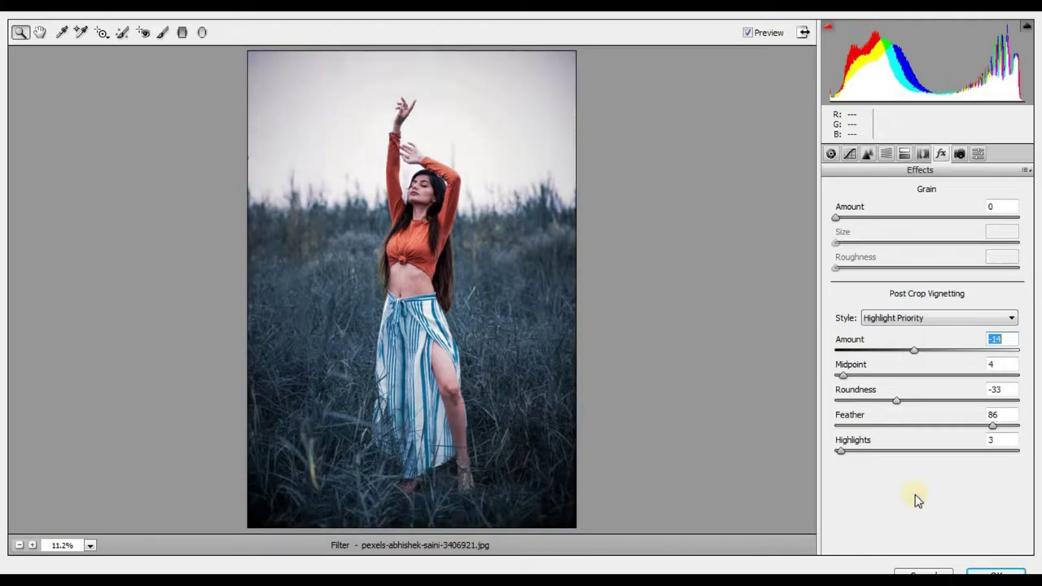
# Step: Split-tone the shadows to Hue 222, Saturation 12 and the highlights to Hue 227
pyautogui.click(903, 153)
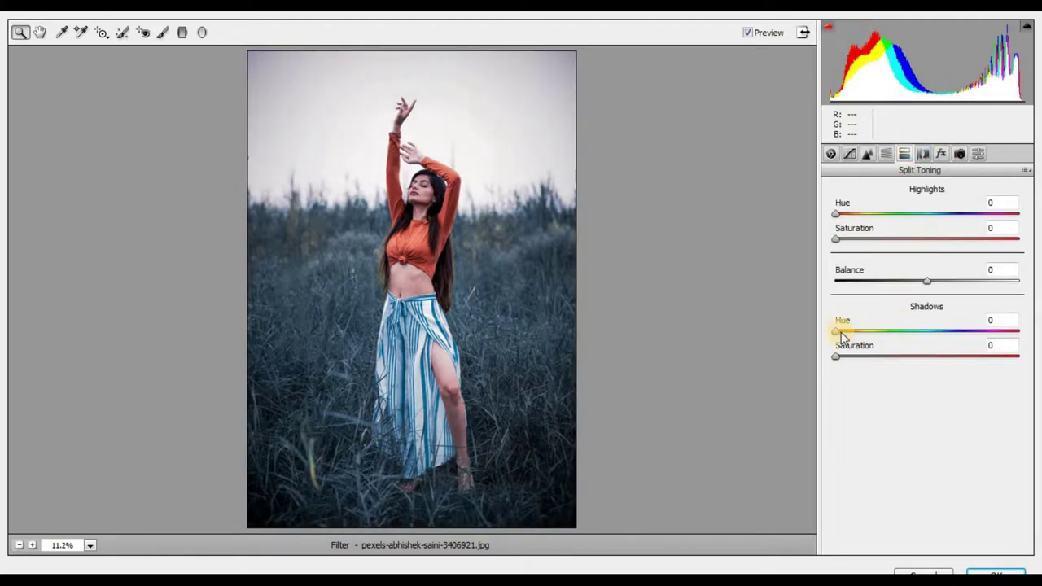
pyautogui.moveTo(842, 336)
pyautogui.mouseDown()
pyautogui.moveTo(925, 332)
pyautogui.moveTo(842, 364)
pyautogui.moveTo(857, 356)
pyautogui.mouseUp()
pyautogui.moveTo(836, 213); pyautogui.dragTo(950, 213)
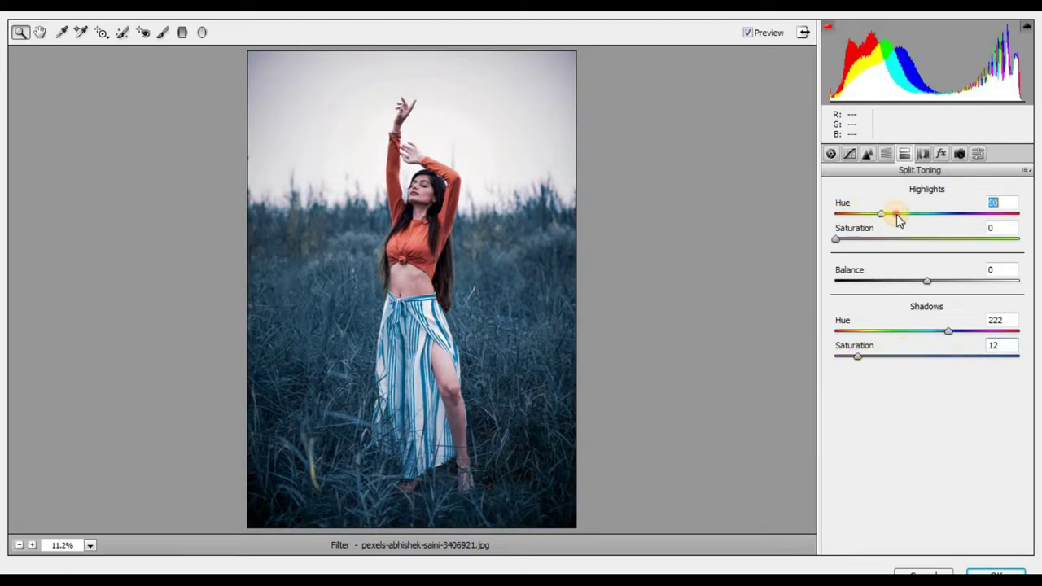
pyautogui.moveTo(839, 238); pyautogui.dragTo(853, 239)
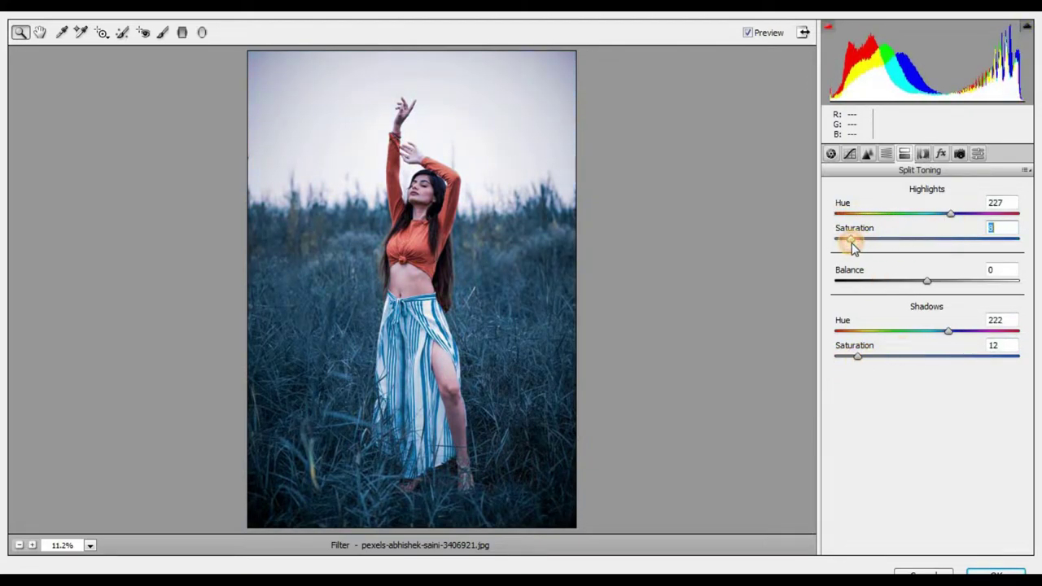
pyautogui.click(830, 153)
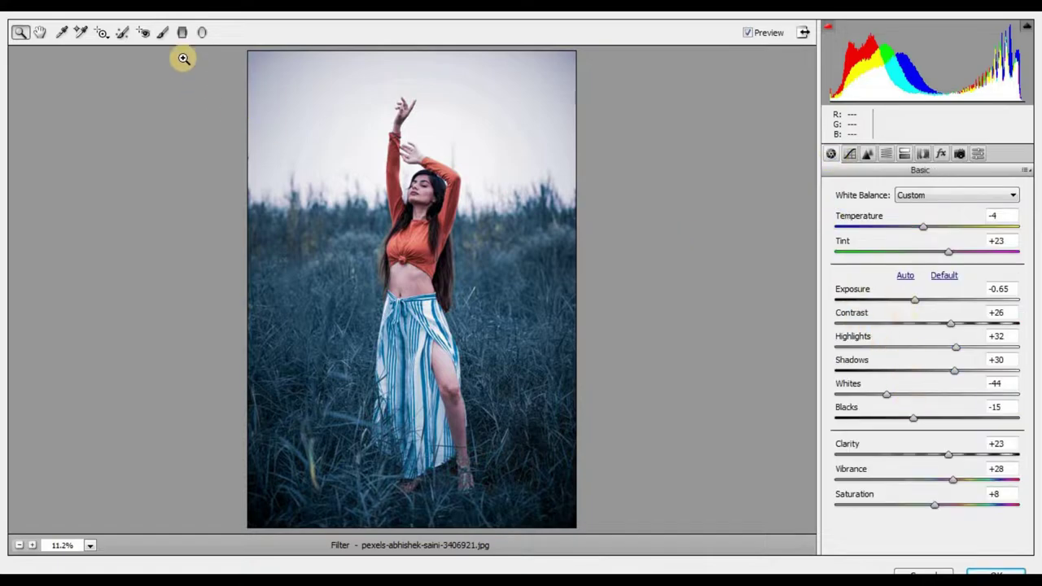
# Step: Add left and right graduated filters with Exposure -1.15, Sharpness +45 and Clarity +67
pyautogui.click(182, 33)
pyautogui.moveTo(218, 260)
pyautogui.mouseDown()
pyautogui.moveTo(358, 264)
pyautogui.moveTo(345, 214)
pyautogui.mouseUp()
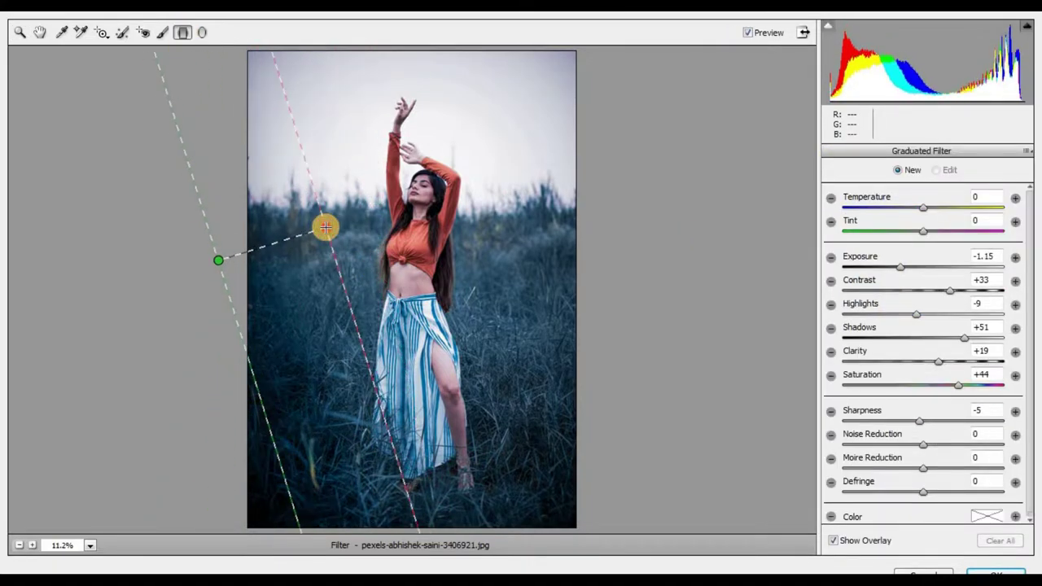
pyautogui.moveTo(344, 214); pyautogui.dragTo(331, 217)
pyautogui.moveTo(221, 264); pyautogui.dragTo(128, 401)
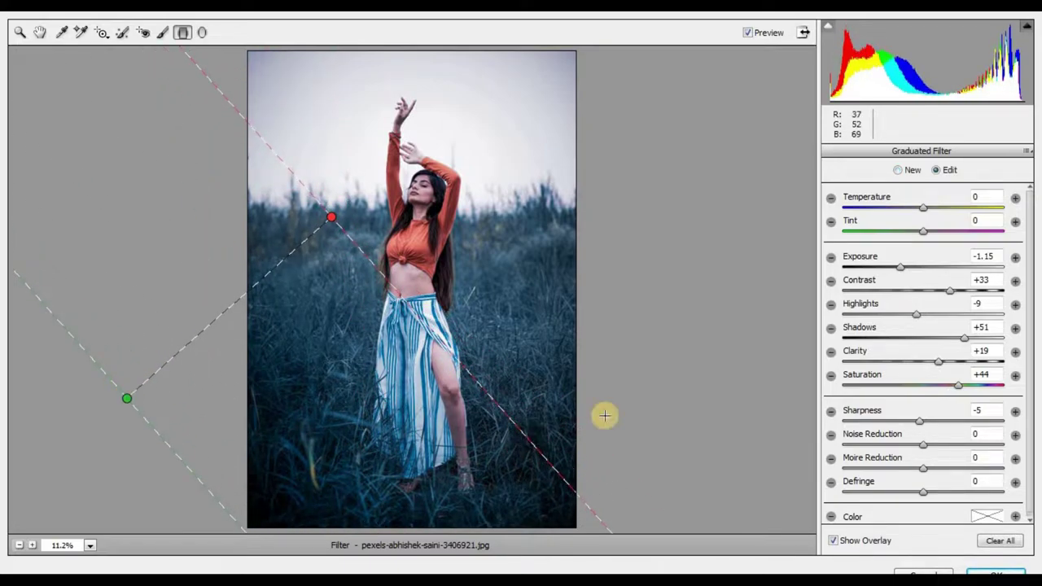
pyautogui.hotkey('shift', 'Up')
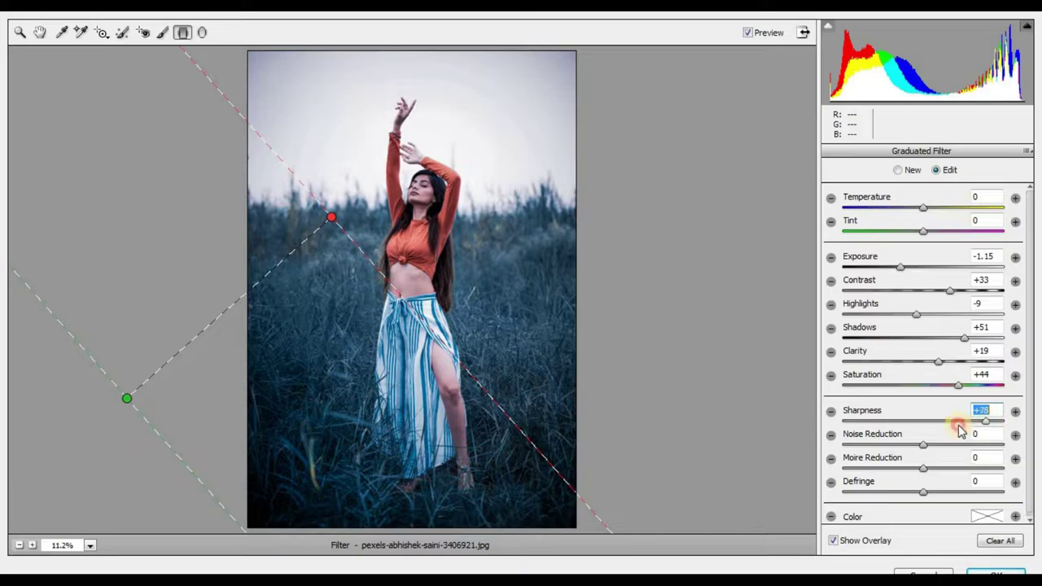
pyautogui.moveTo(942, 366); pyautogui.dragTo(998, 370)
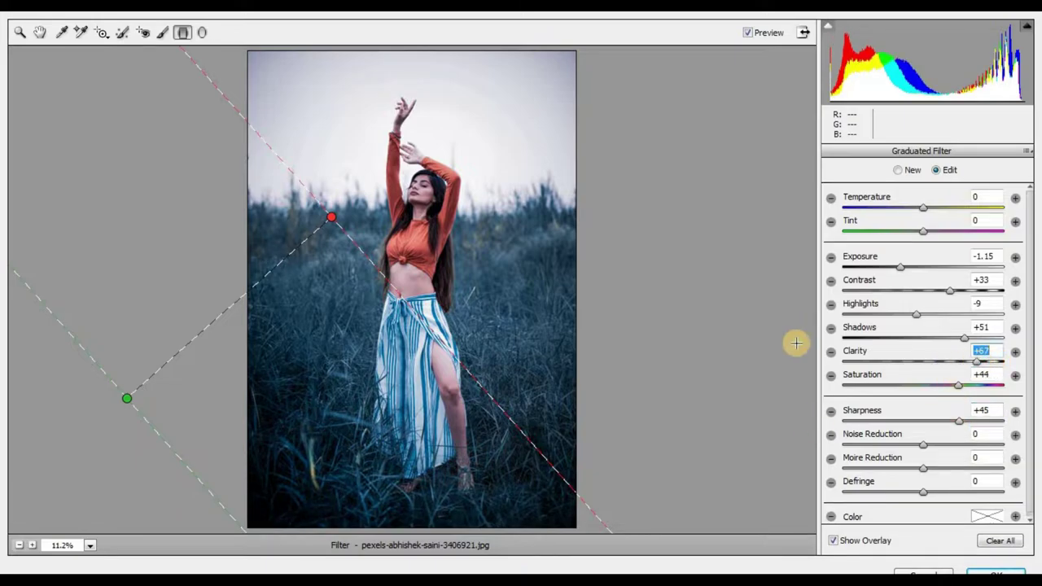
pyautogui.moveTo(618, 349); pyautogui.dragTo(457, 331)
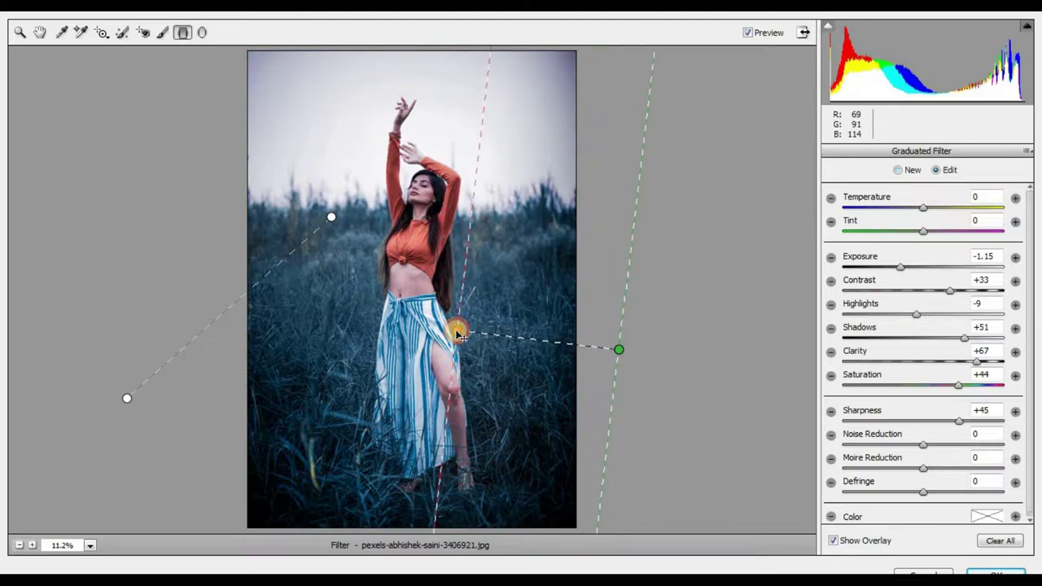
# Step: Add a radial filter with Feather 98, Noise Reduction +50 and Exposure -2.45
pyautogui.press('j')
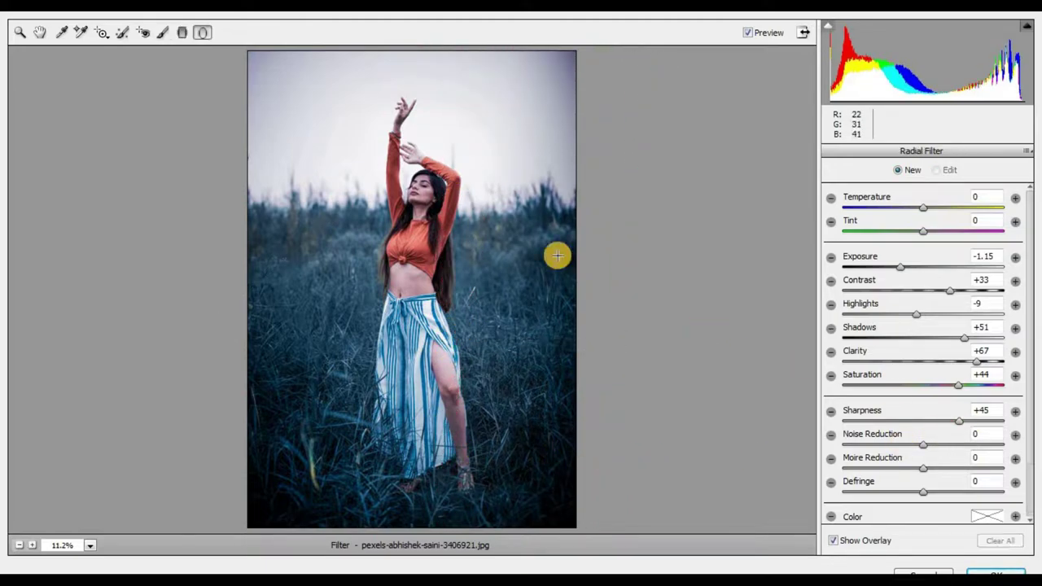
pyautogui.click(1030, 515)
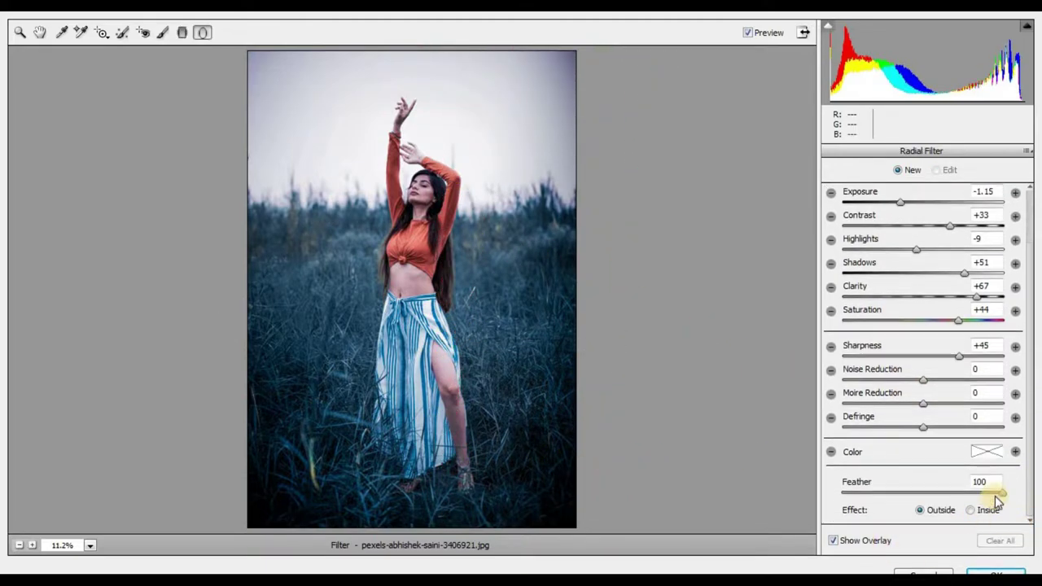
pyautogui.moveTo(995, 493)
pyautogui.mouseDown()
pyautogui.moveTo(951, 496)
pyautogui.moveTo(999, 482)
pyautogui.mouseUp()
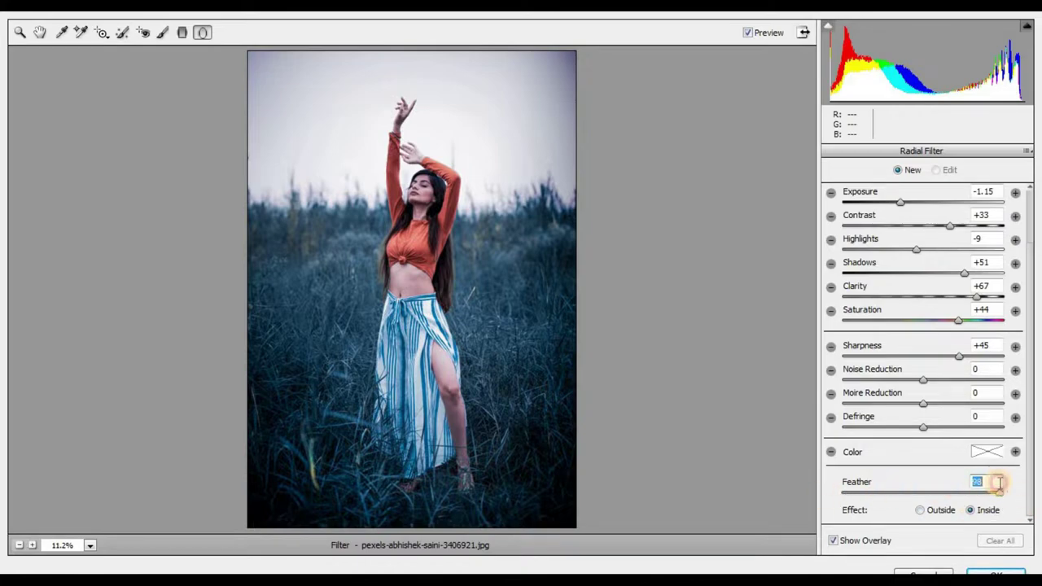
pyautogui.moveTo(929, 383)
pyautogui.mouseDown()
pyautogui.moveTo(954, 380)
pyautogui.moveTo(832, 375)
pyautogui.moveTo(1002, 385)
pyautogui.mouseUp()
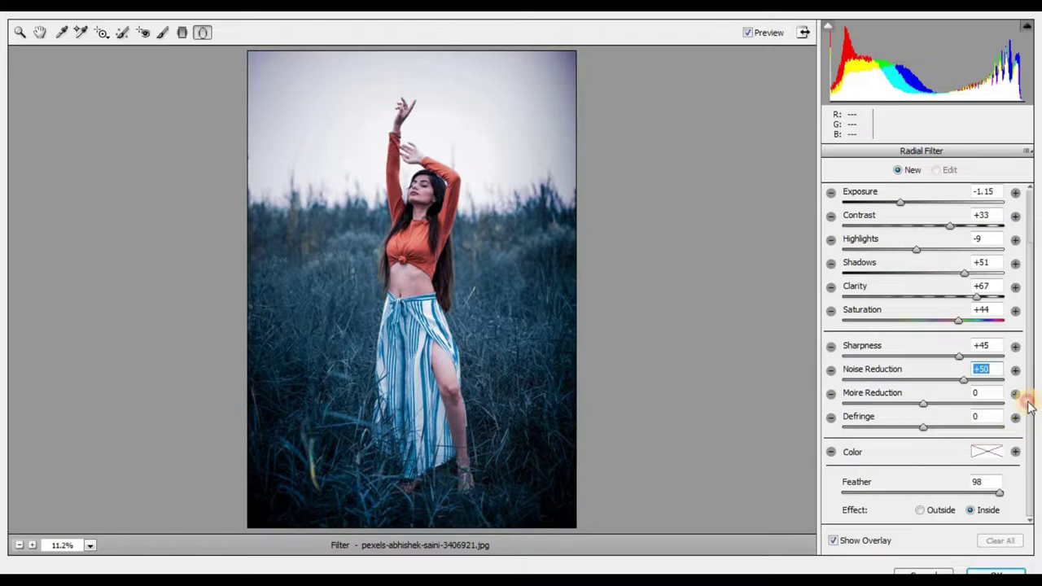
pyautogui.scroll(2, 1030, 407)
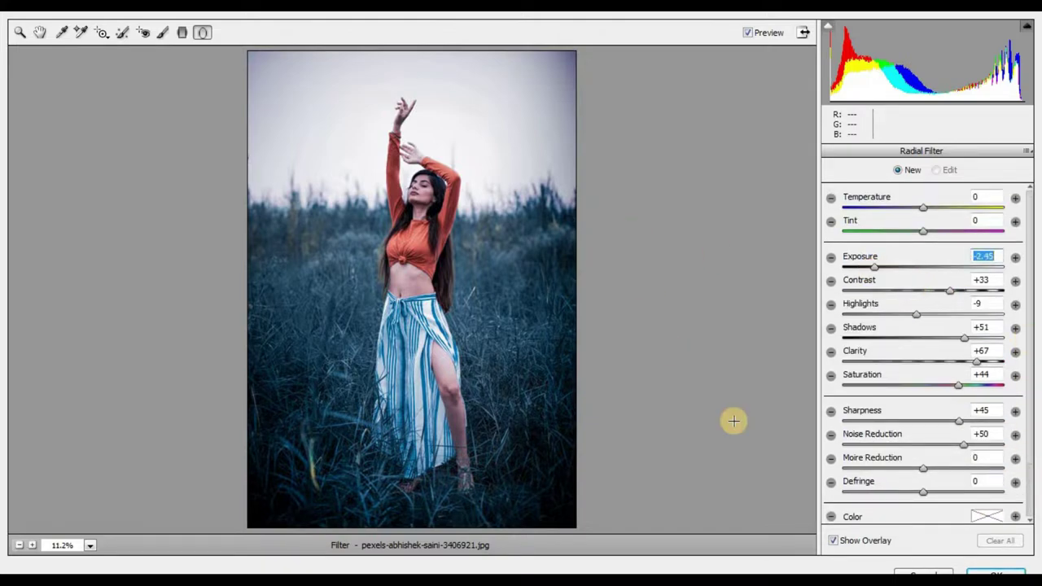
pyautogui.click(746, 337)
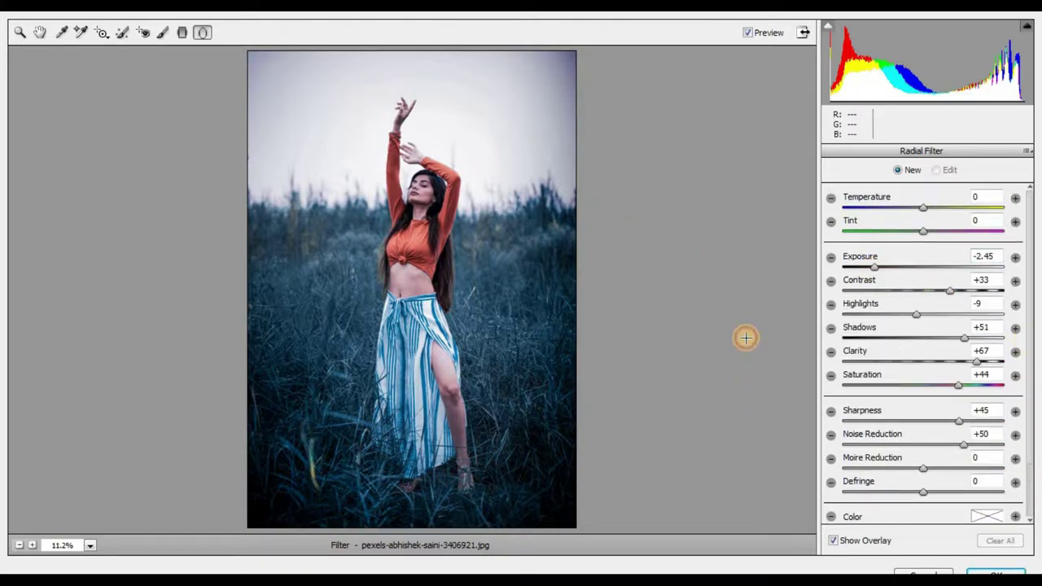
pyautogui.click(38, 33)
# Step: Set global Exposure to -0.80 and raise Oranges saturation to +23
pyautogui.moveTo(910, 299)
pyautogui.mouseDown()
pyautogui.moveTo(928, 299)
pyautogui.moveTo(916, 308)
pyautogui.mouseUp()
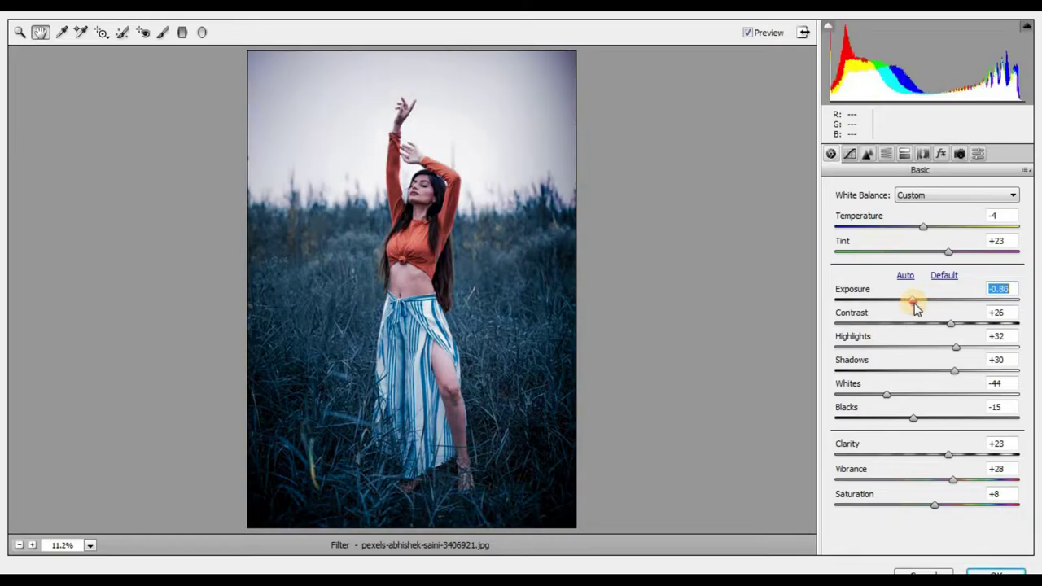
pyautogui.hotkey('ctrl', 'alt', '4')
pyautogui.moveTo(985, 289); pyautogui.dragTo(978, 291)
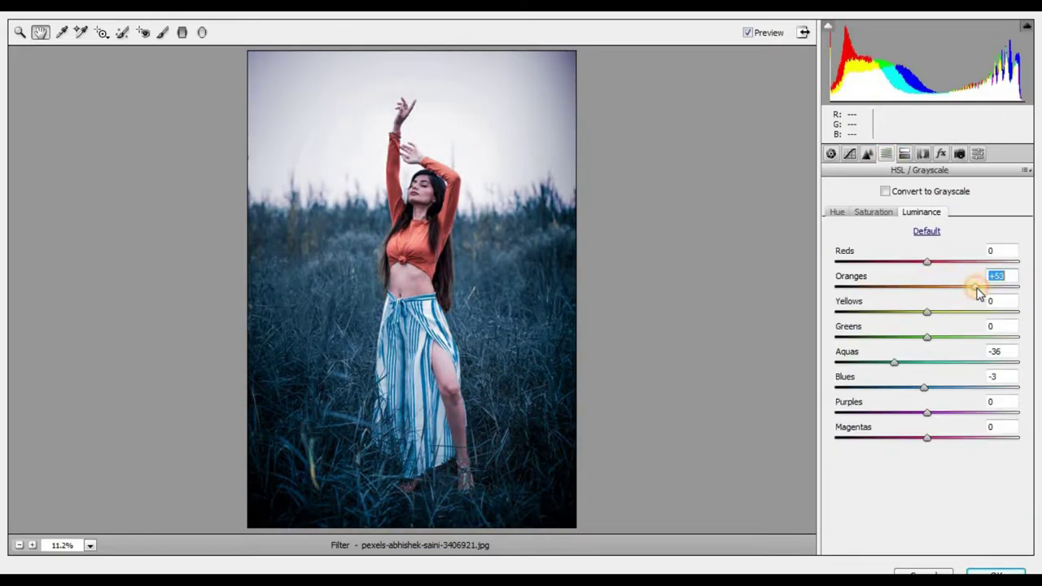
pyautogui.click(872, 211)
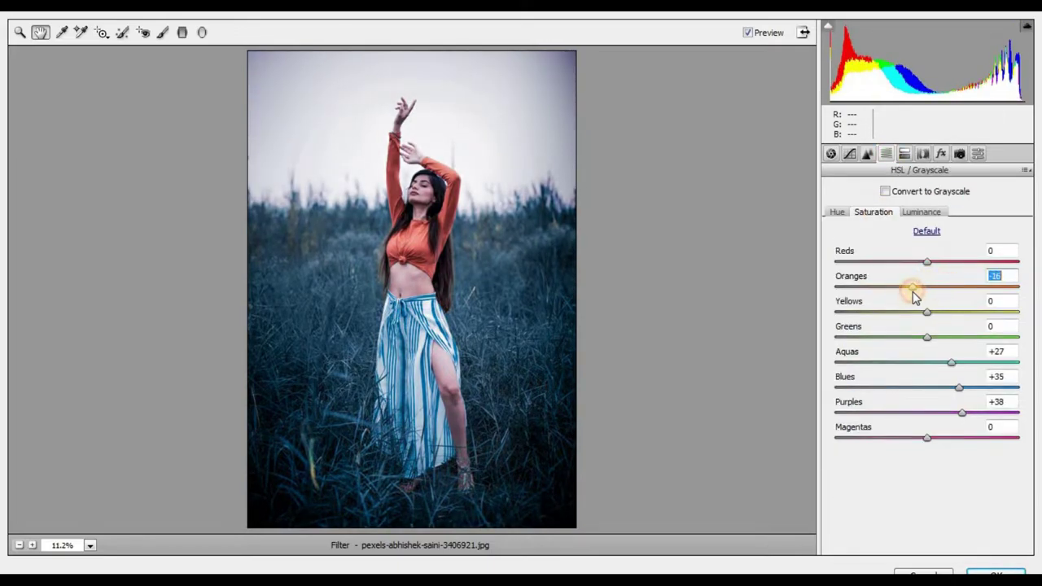
pyautogui.moveTo(913, 298)
pyautogui.mouseDown()
pyautogui.moveTo(951, 293)
pyautogui.moveTo(914, 290)
pyautogui.mouseUp()
# Step: Shift Oranges hue to -15, set Yellows saturation +20, Blues +14, and add film grain
pyautogui.click(839, 214)
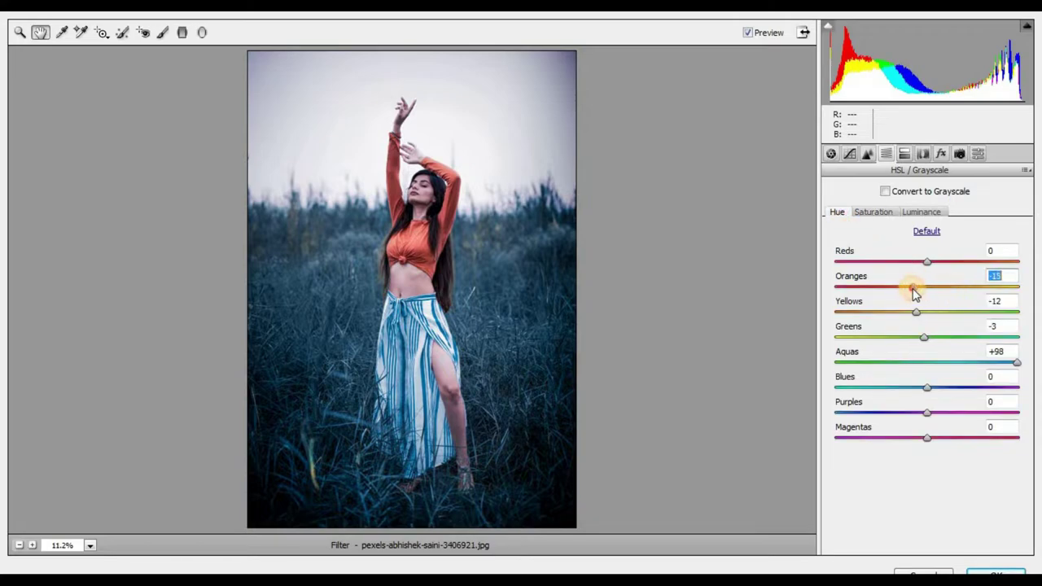
pyautogui.click(868, 213)
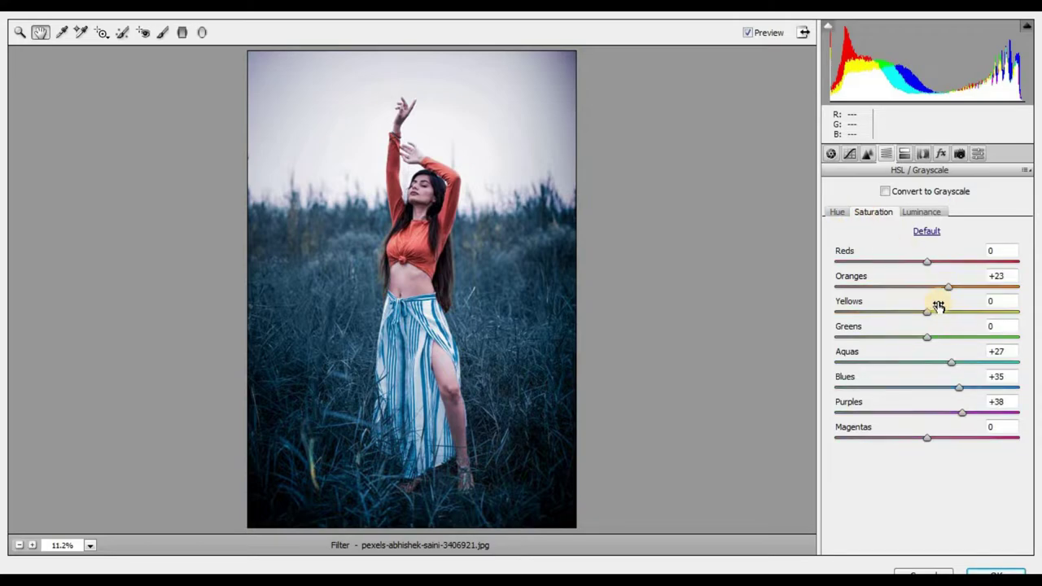
pyautogui.moveTo(954, 317); pyautogui.dragTo(932, 314)
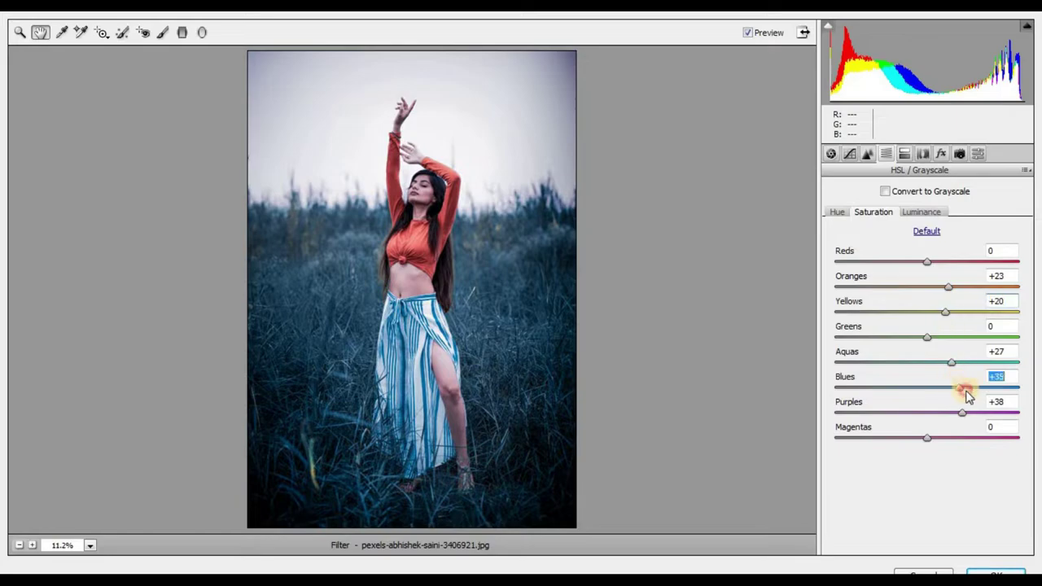
pyautogui.moveTo(961, 390); pyautogui.dragTo(947, 394)
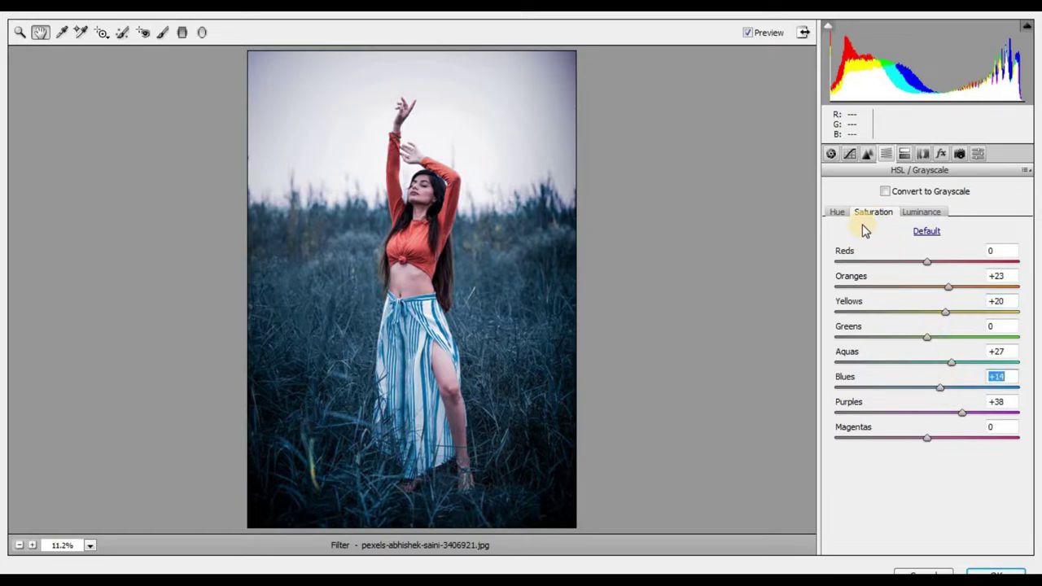
pyautogui.click(920, 211)
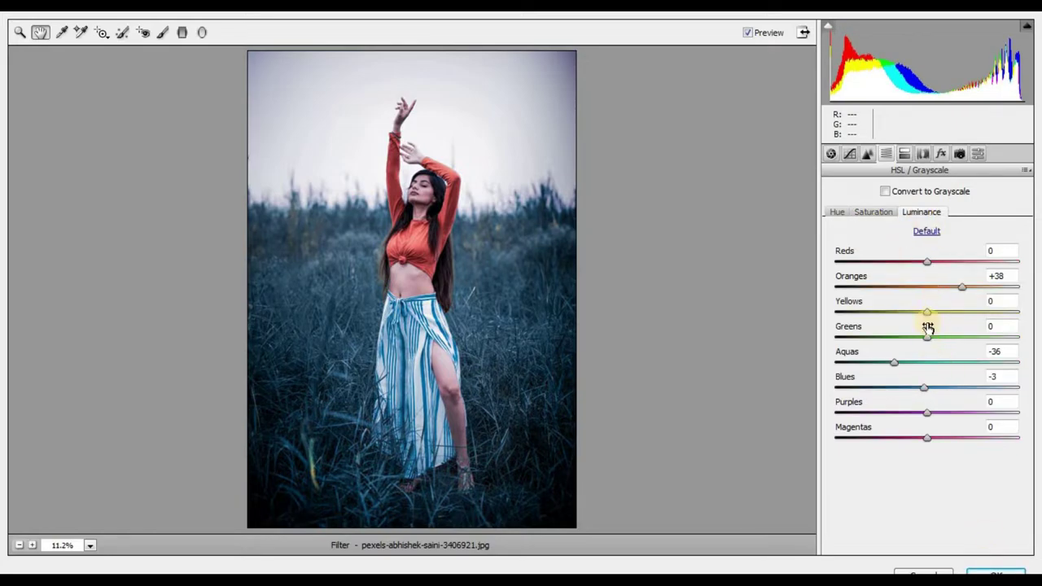
pyautogui.click(941, 154)
pyautogui.moveTo(874, 219); pyautogui.dragTo(871, 218)
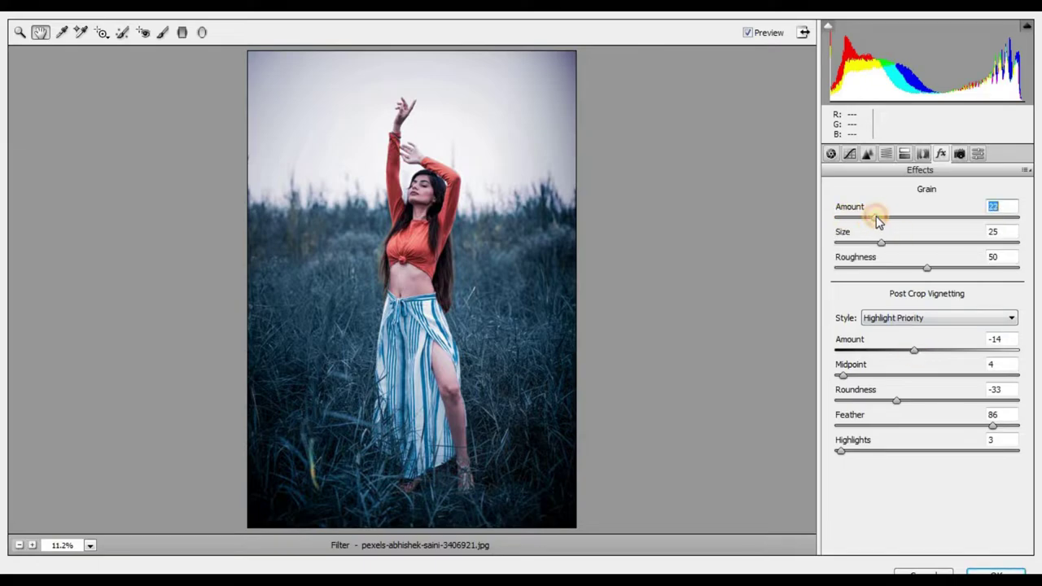
# Step: Zoom the preview to 33.3% and set Grain Amount back to 0
pyautogui.press('z')
pyautogui.click(399, 194)
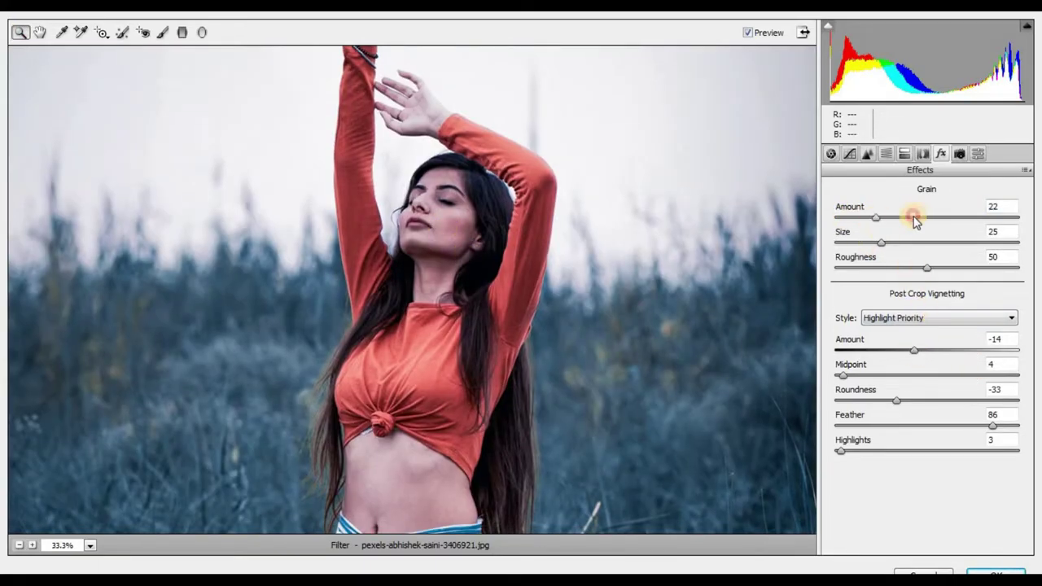
pyautogui.moveTo(914, 218); pyautogui.dragTo(838, 218)
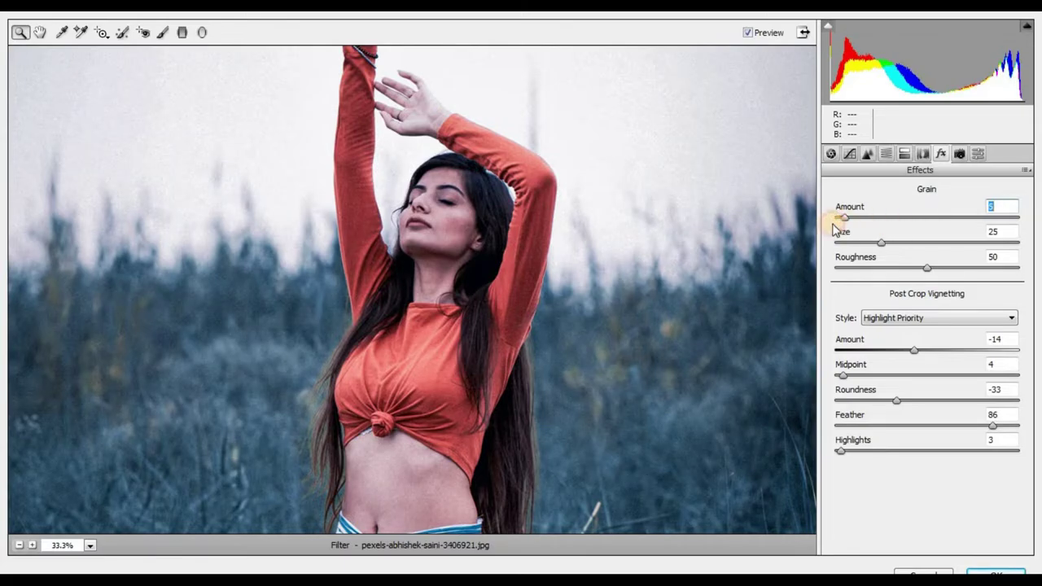
pyautogui.click(959, 154)
pyautogui.click(904, 153)
pyautogui.click(922, 154)
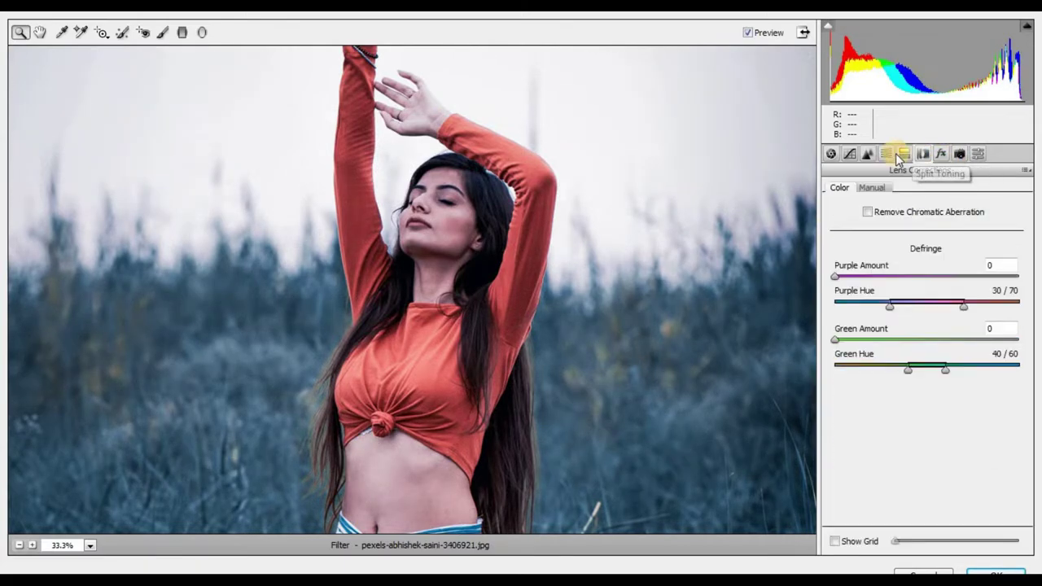
pyautogui.click(867, 153)
# Step: Set noise reduction Luminance 30, Detail 59, Contrast 15, Color 14, then apply the filter
pyautogui.moveTo(838, 347); pyautogui.dragTo(859, 351)
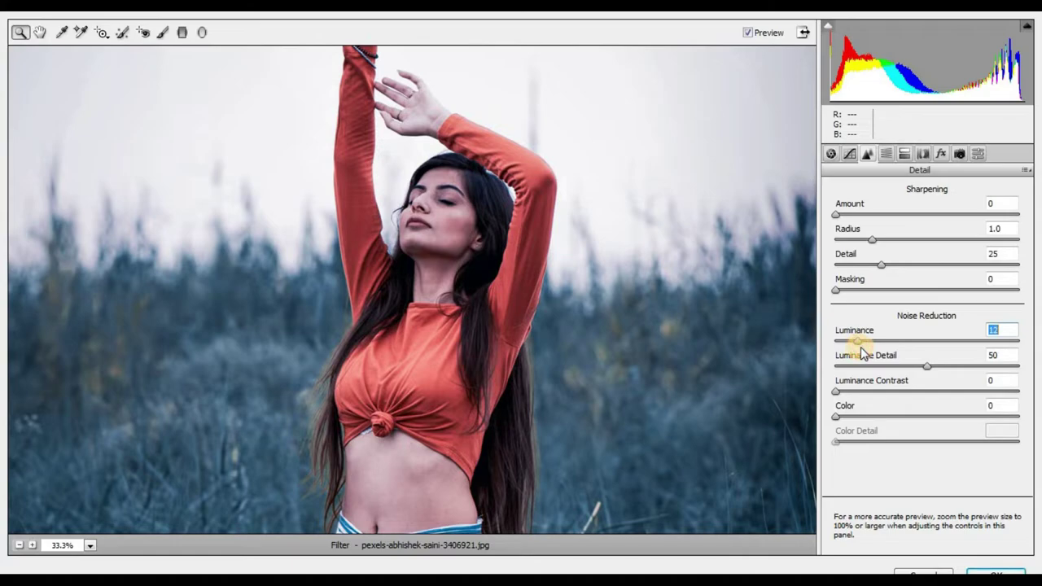
pyautogui.moveTo(845, 392)
pyautogui.mouseDown()
pyautogui.moveTo(863, 392)
pyautogui.moveTo(860, 417)
pyautogui.mouseUp()
pyautogui.moveTo(920, 367); pyautogui.dragTo(942, 368)
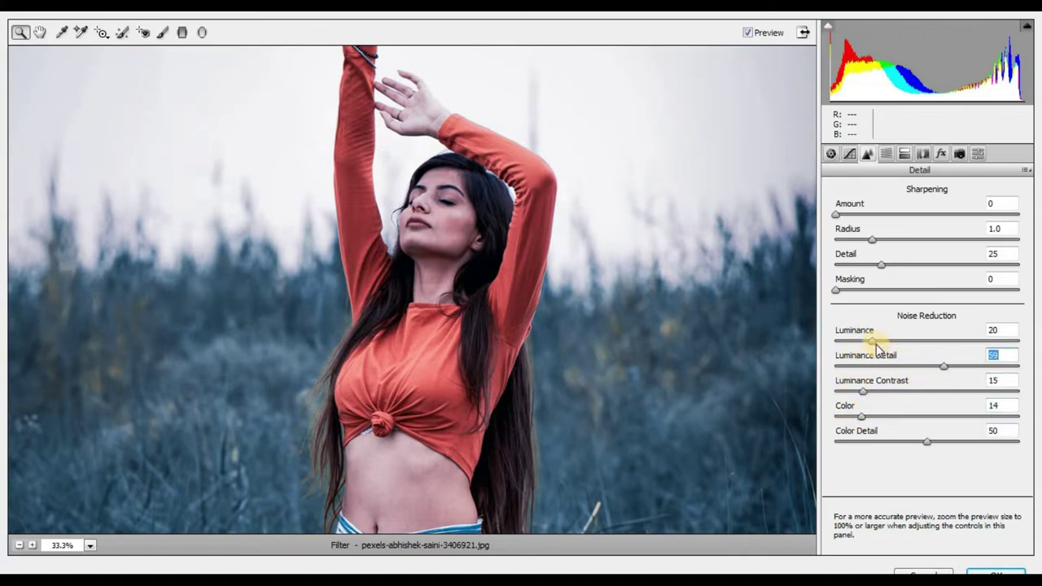
pyautogui.click(443, 265)
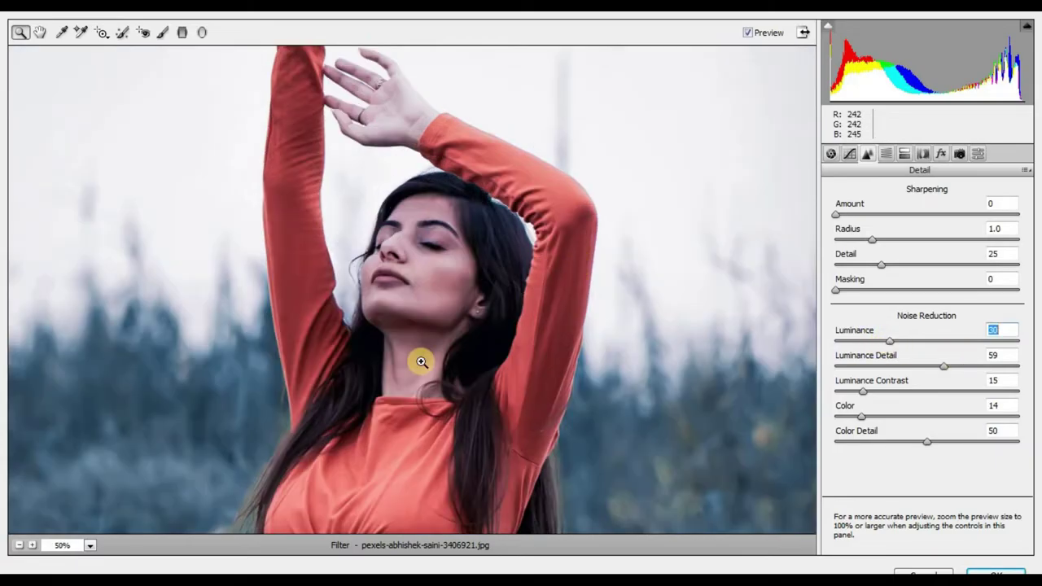
pyautogui.click(995, 570)
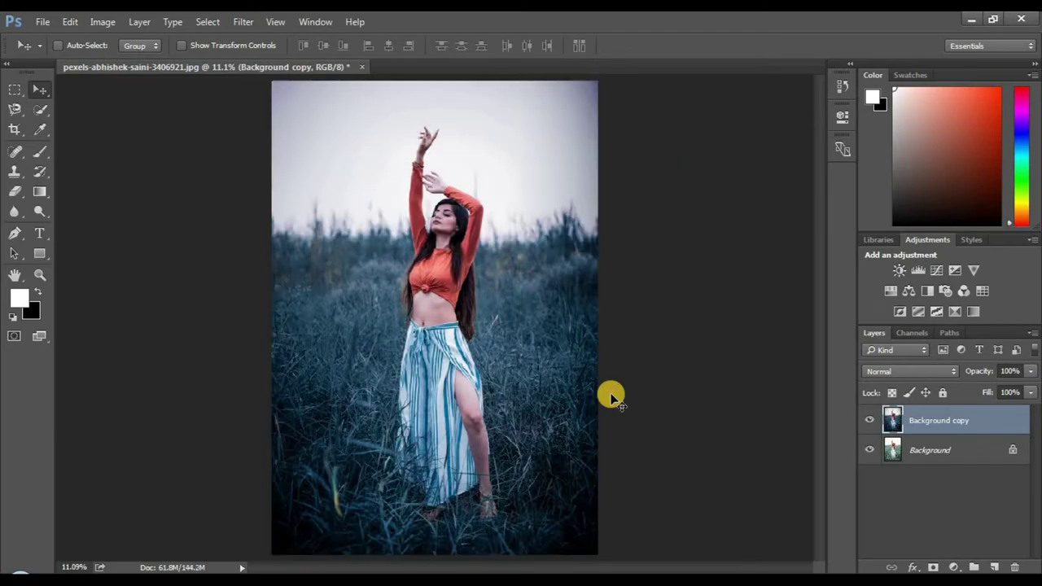
pyautogui.scroll(2, 446, 269)
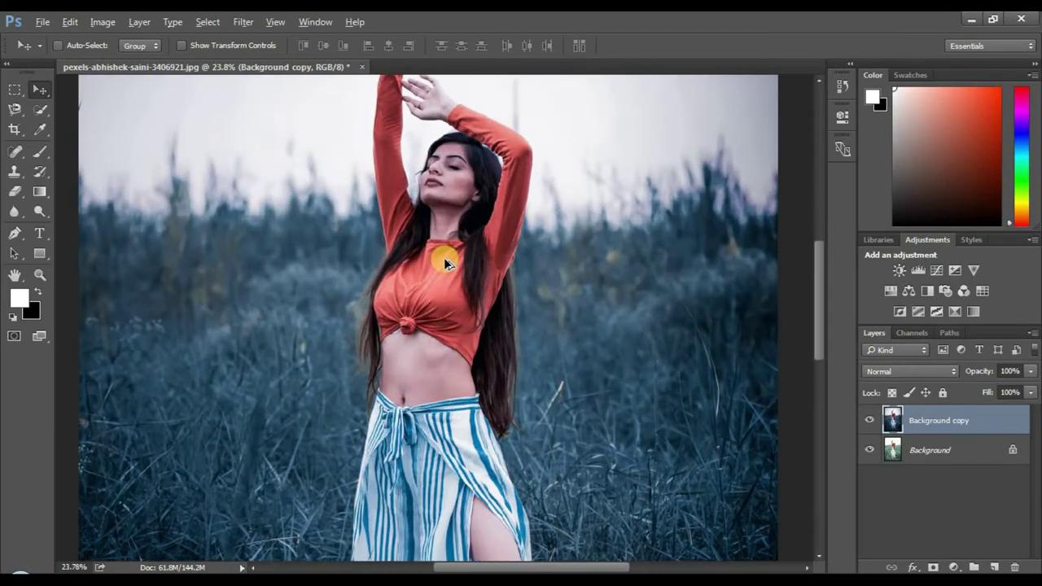
pyautogui.scroll(2, 444, 260)
pyautogui.scroll(2, 444, 261)
pyautogui.scroll(1, 448, 333)
pyautogui.scroll(-5, 446, 318)
pyautogui.hotkey('alt', 'space')
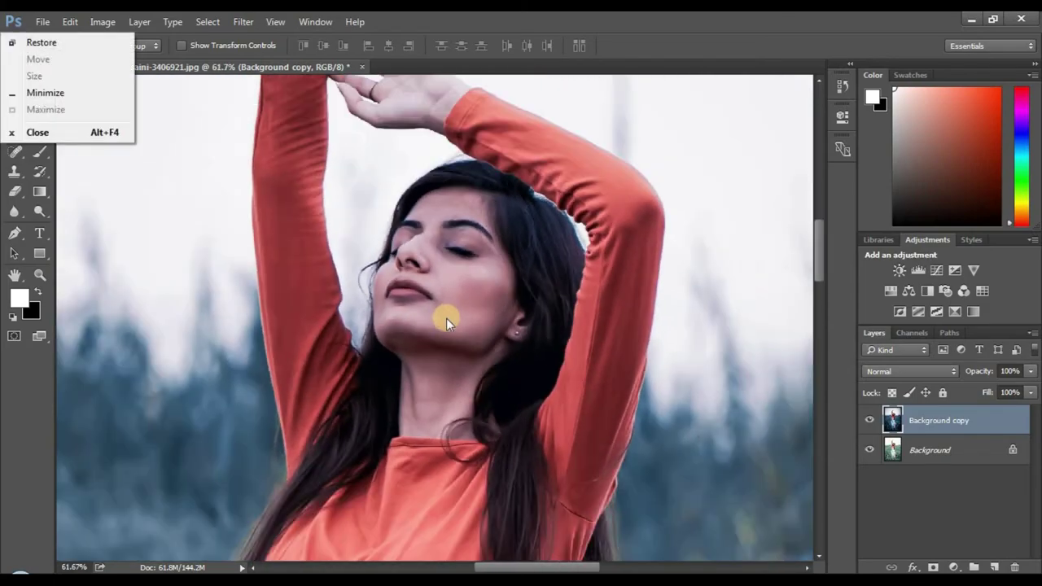
pyautogui.press('Escape')
pyautogui.scroll(-1, 416, 330)
pyautogui.scroll(-3, 415, 332)
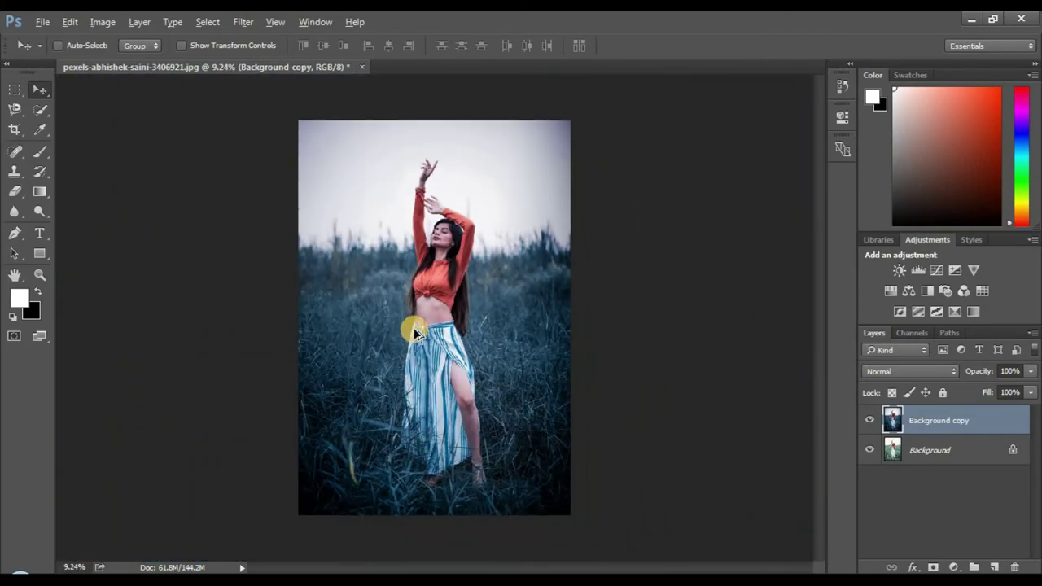
pyautogui.scroll(1, 415, 332)
pyautogui.press('alt')
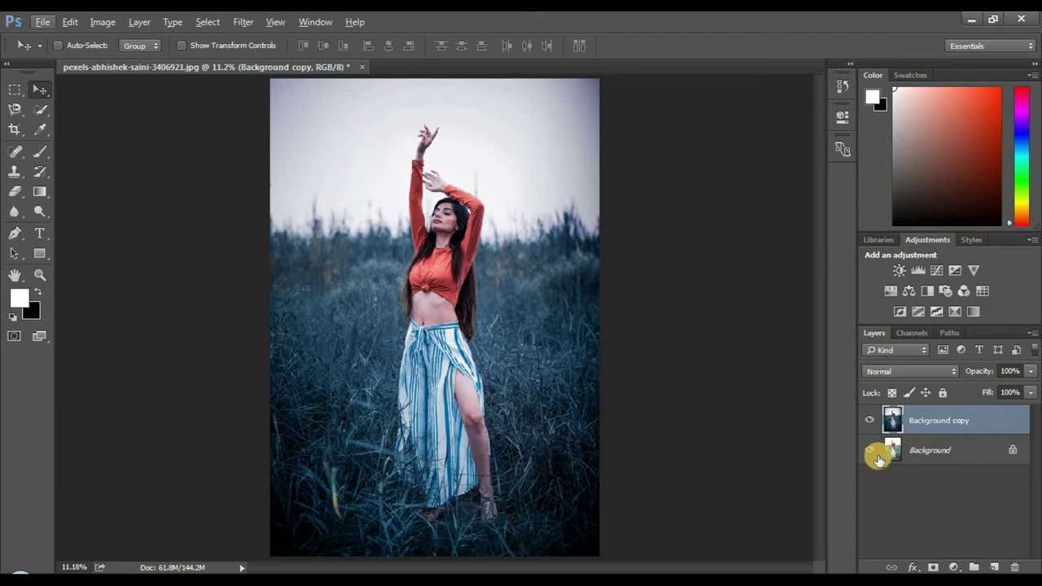
pyautogui.click(869, 420)
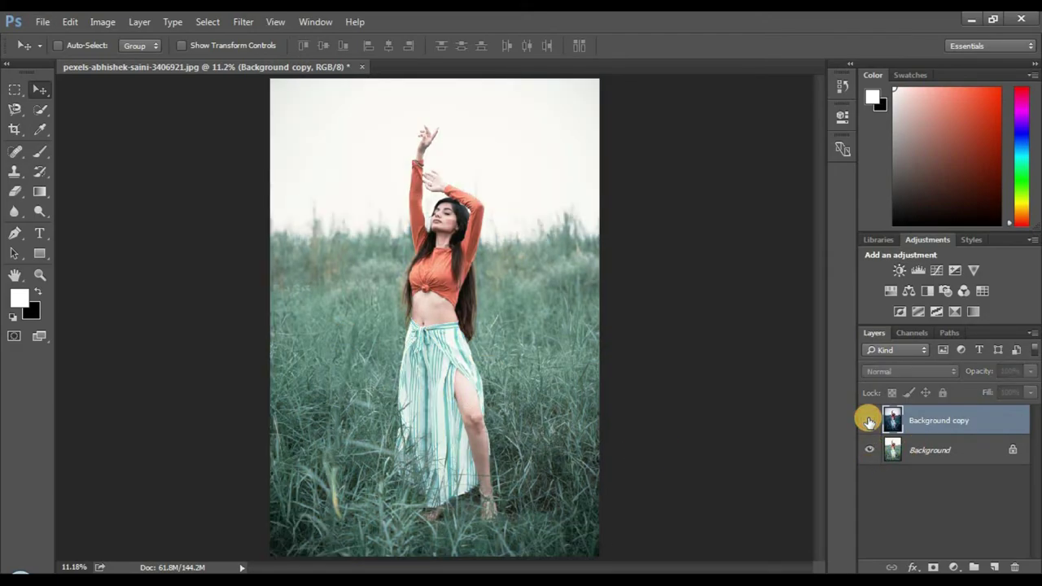
pyautogui.click(869, 420)
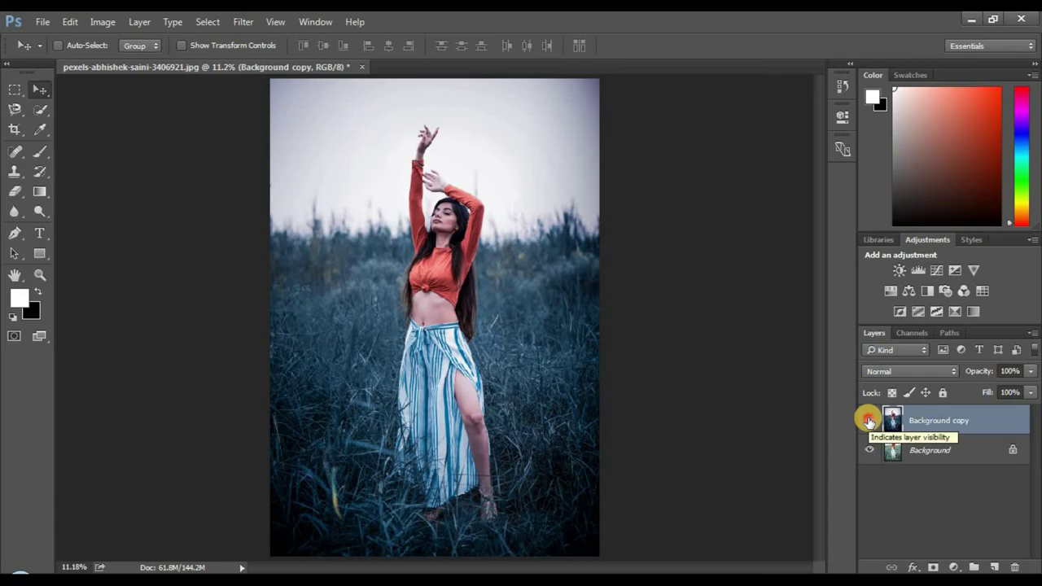
pyautogui.click(868, 420)
pyautogui.click(868, 420)
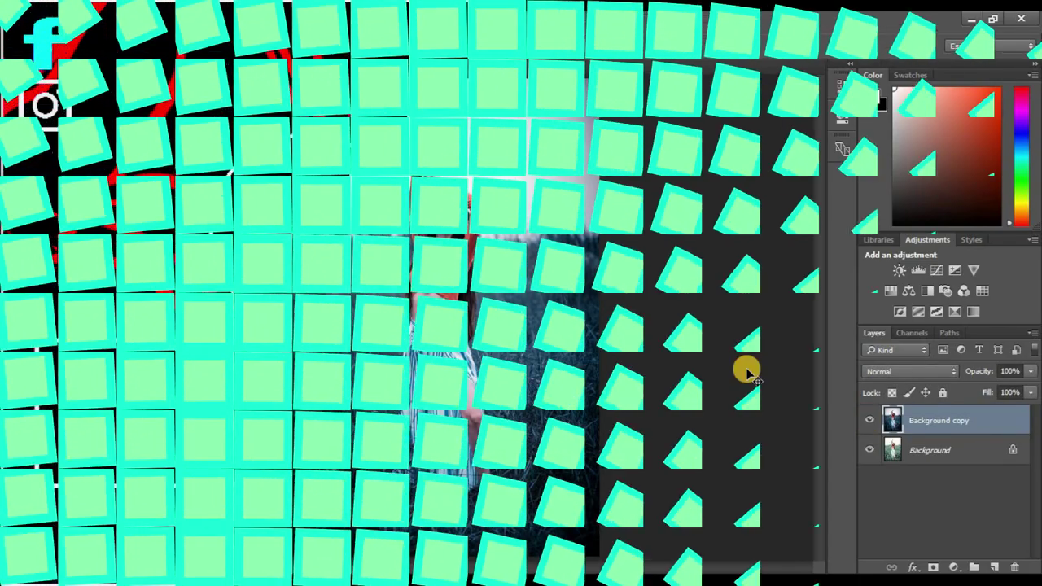